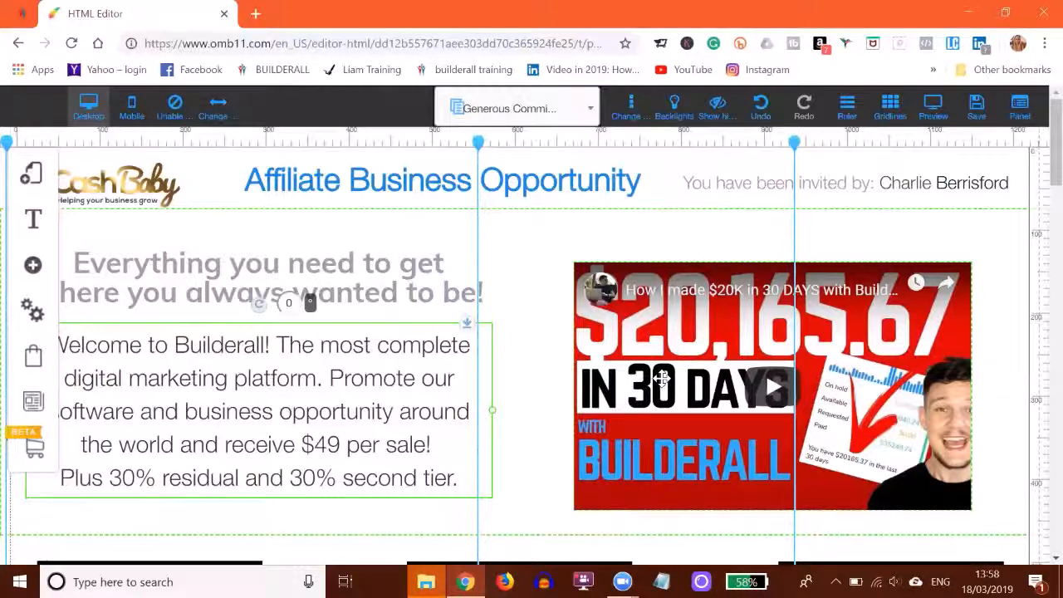
Review the YouTube URL in the configuration of the large video beside the welcome text and confirm the settings.
left_click(635, 324)
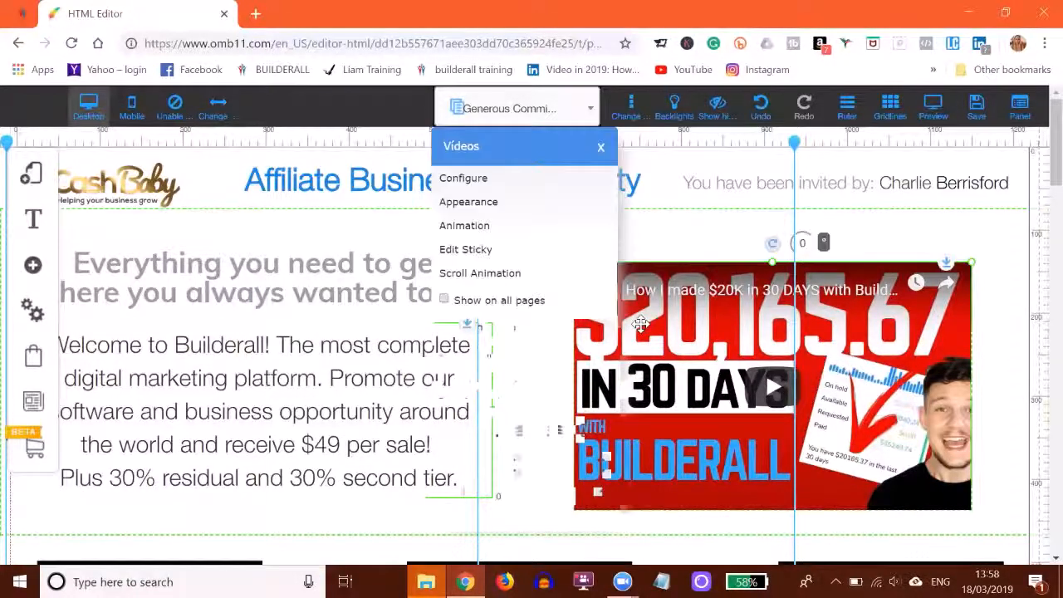
left_click(469, 185)
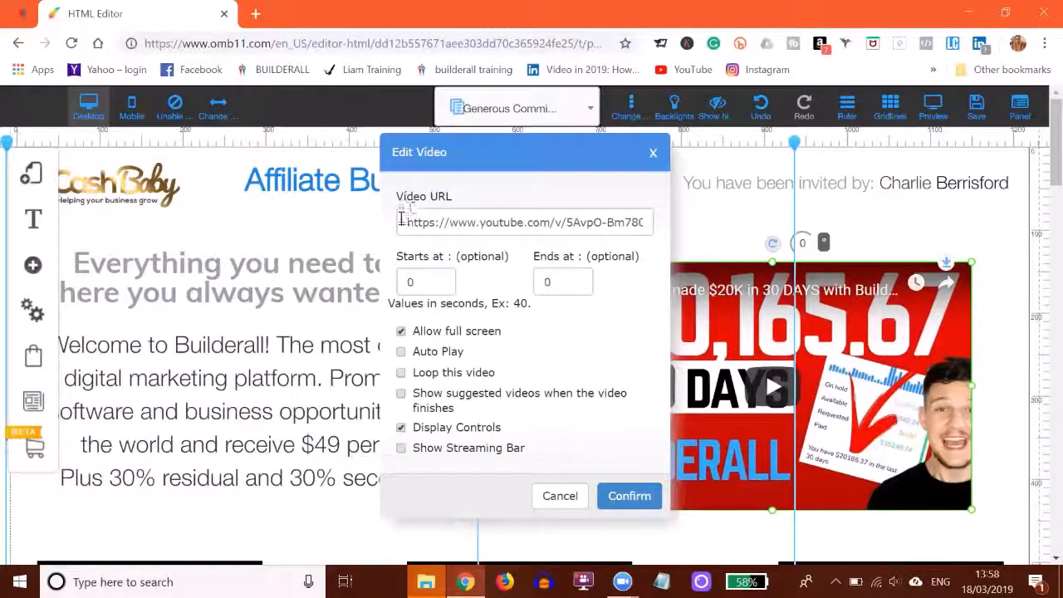
left_click_drag(400, 221, 651, 232)
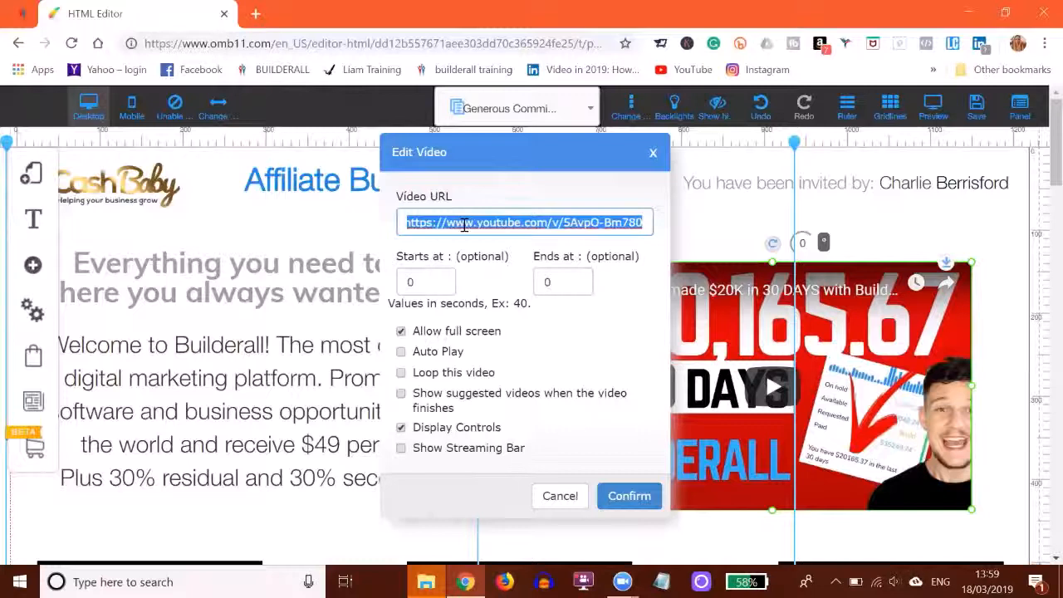
left_click(626, 496)
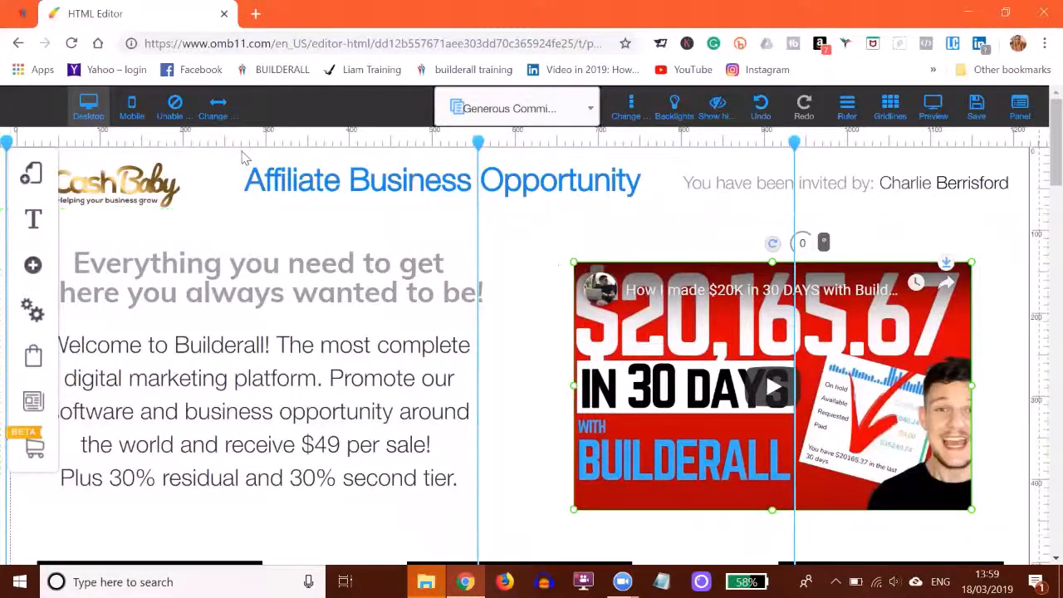
Check the video configuration of the "Get Started for FREE!" section's video and close it without changes.
scroll(523, 248, "down", 3)
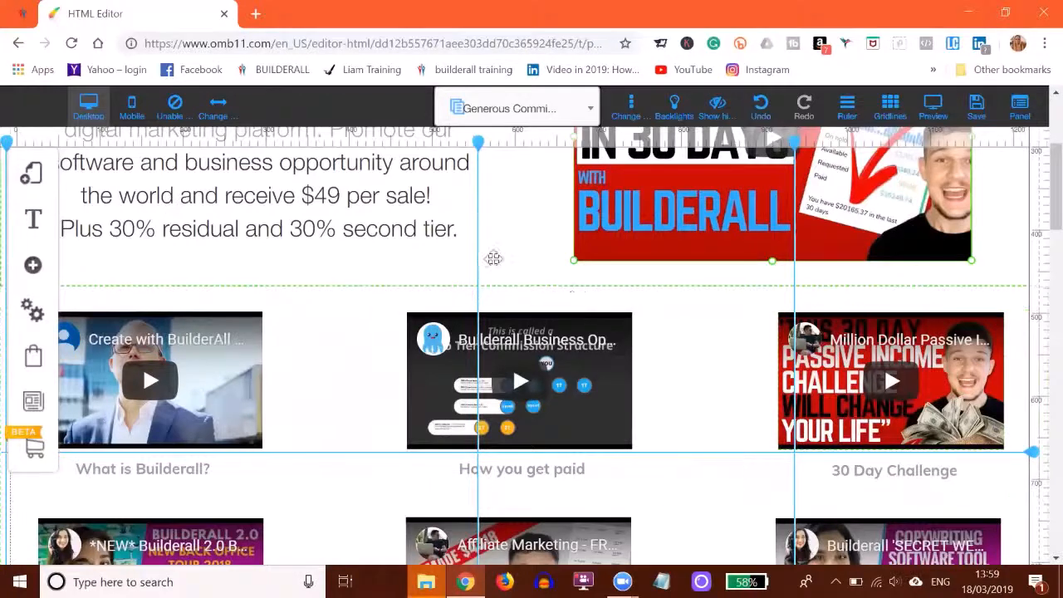
scroll(363, 287, "down", 3)
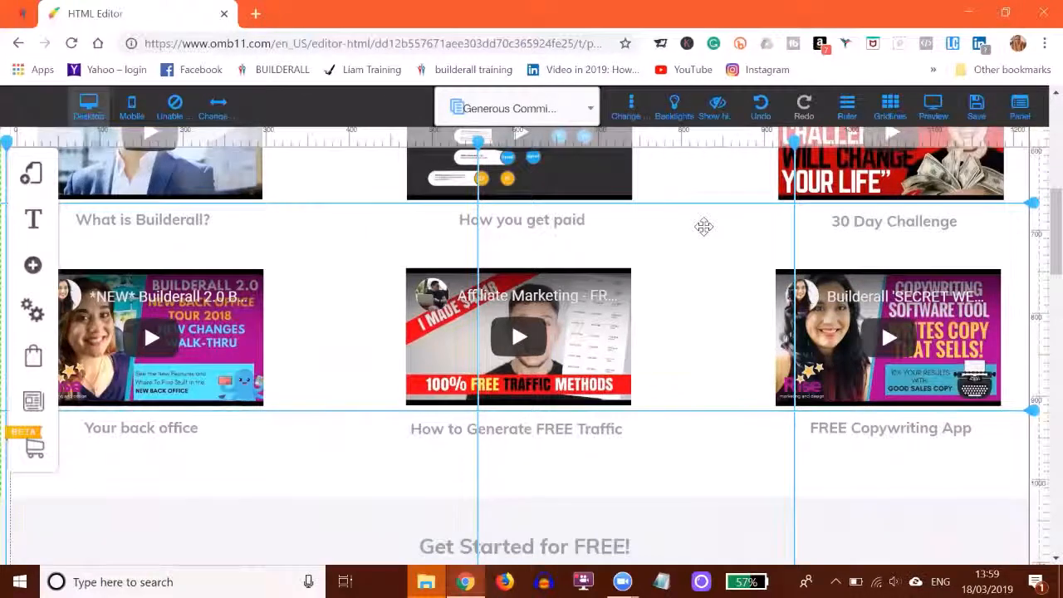
scroll(701, 228, "down", 4)
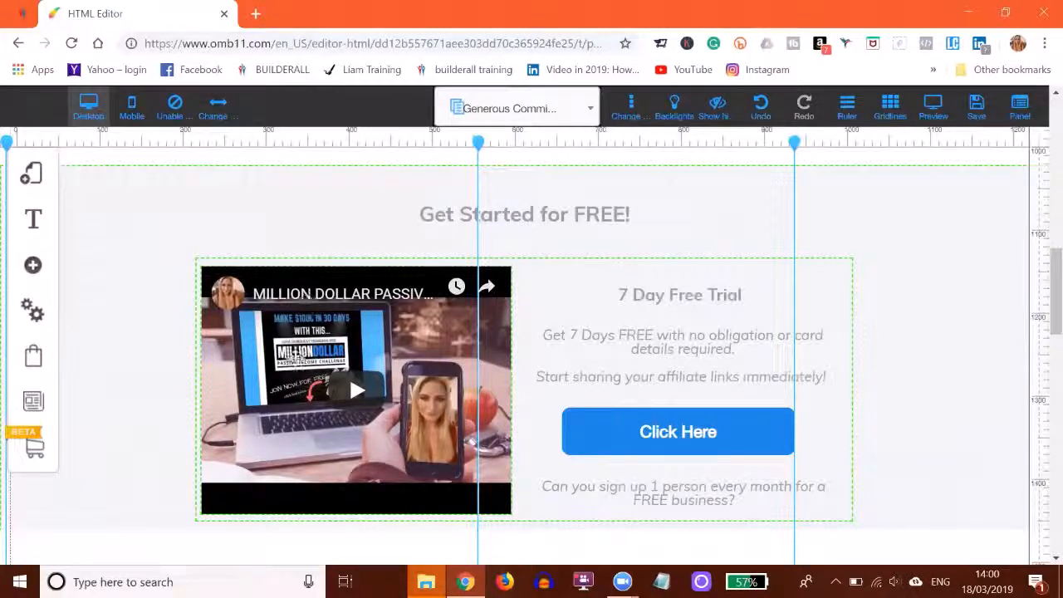
left_click(301, 328)
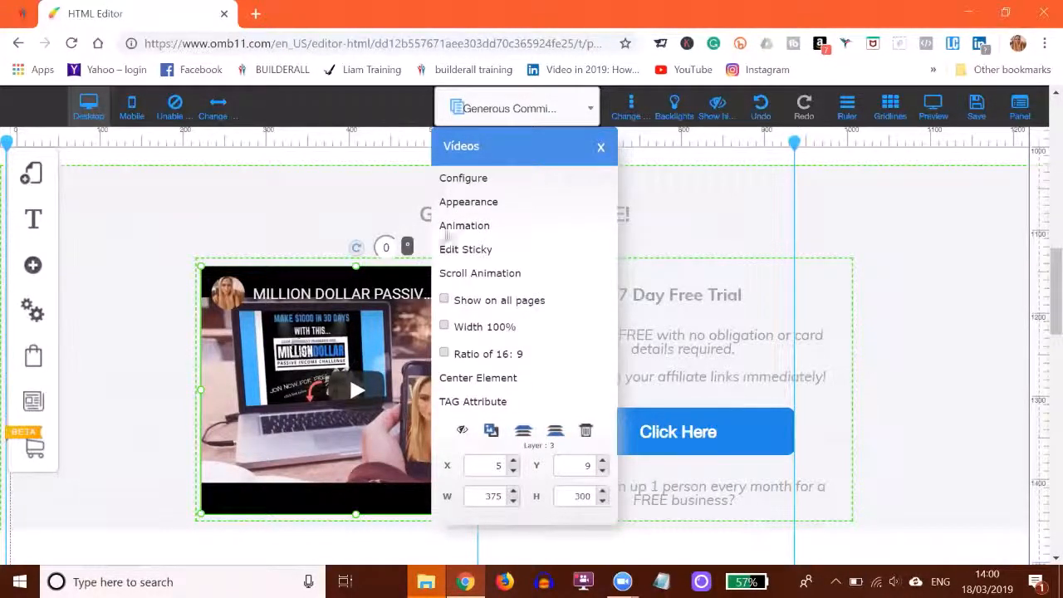
left_click(469, 178)
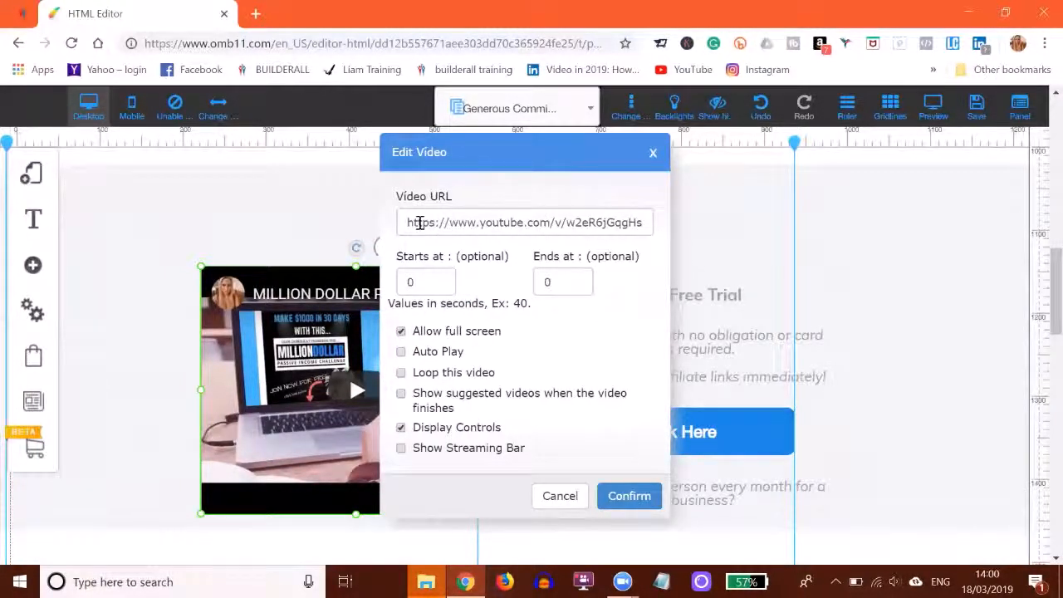
left_click(652, 156)
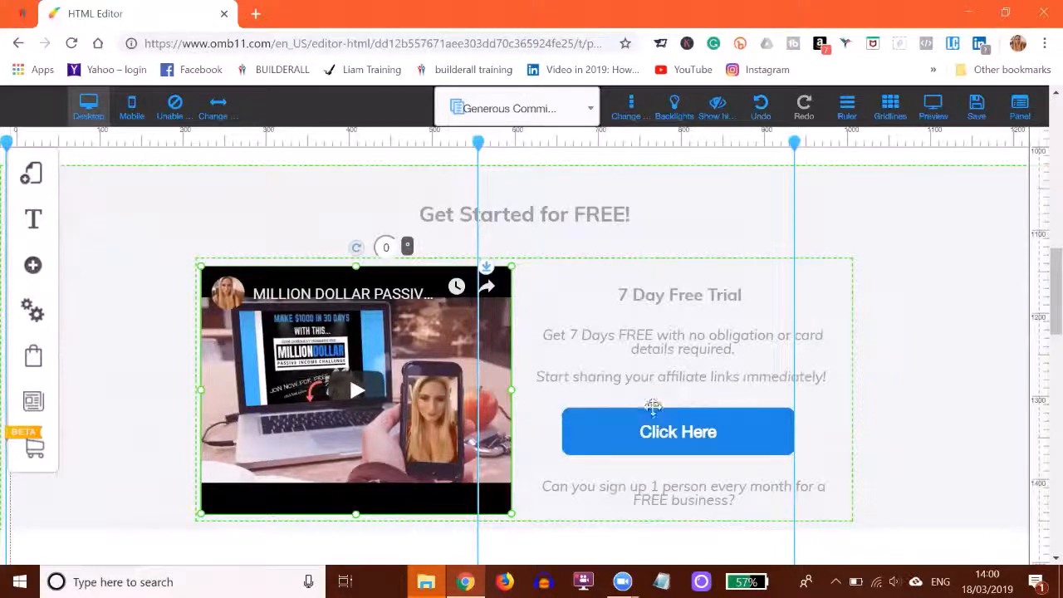
Open the action of the "Click Here" button under 7 Day Free Trial as a Web address link and select its URL.
left_click(676, 440)
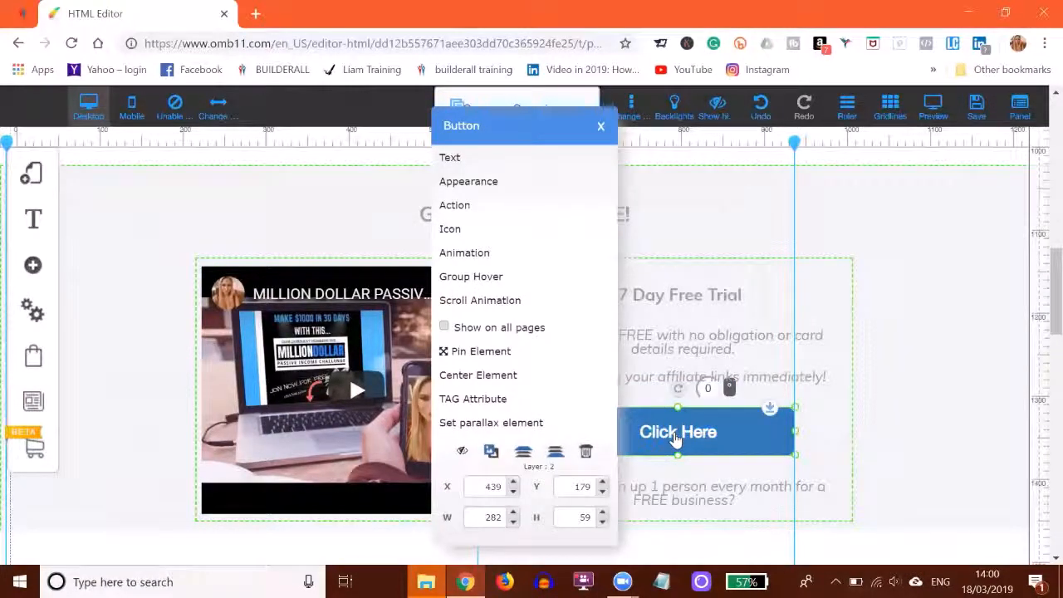
left_click(450, 208)
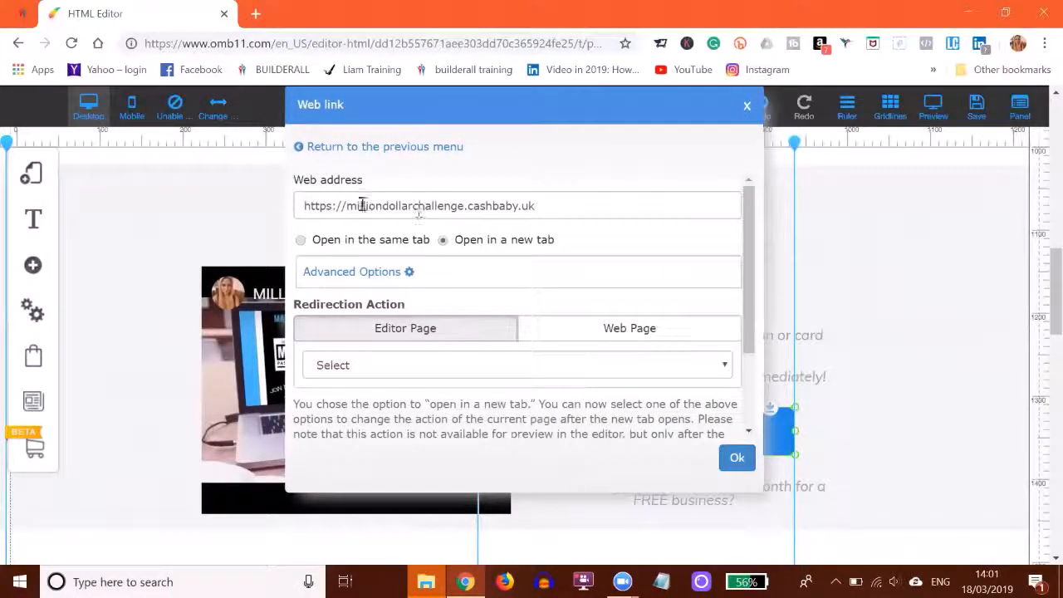
left_click(359, 149)
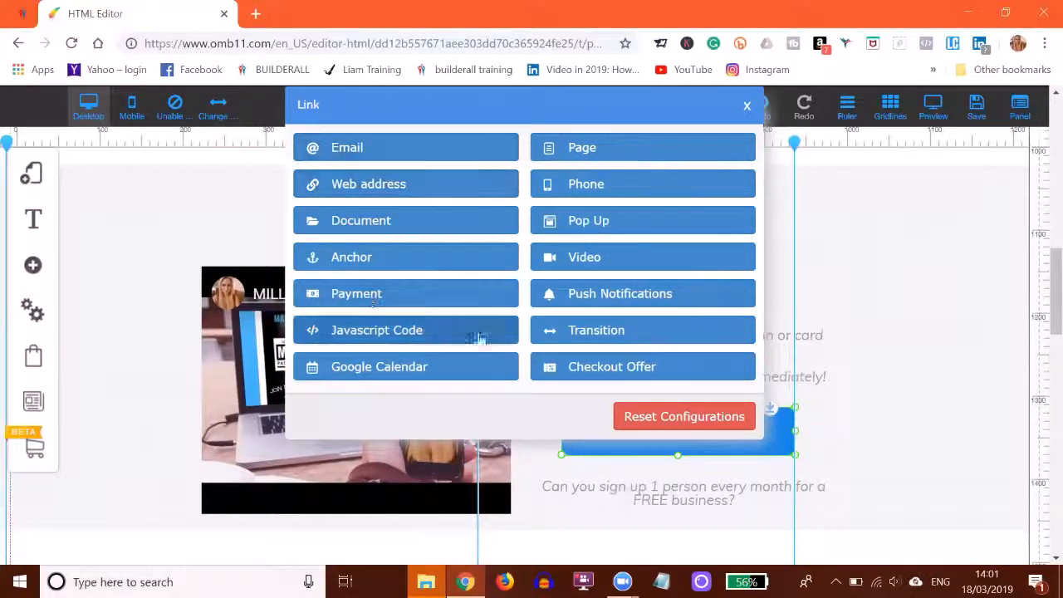
left_click(375, 185)
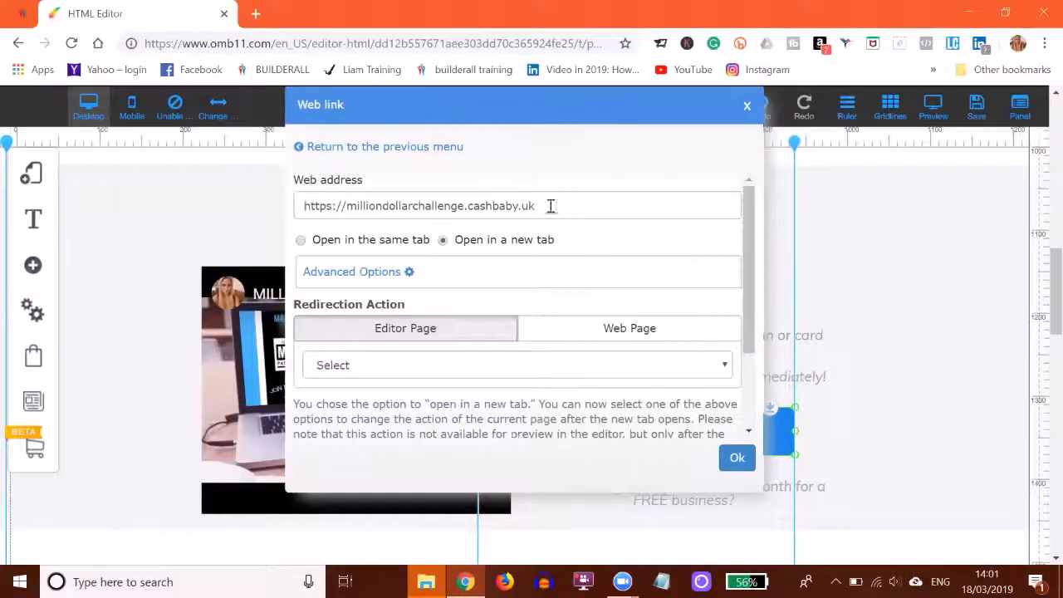
left_click(549, 206)
left_click_drag(518, 206, 294, 205)
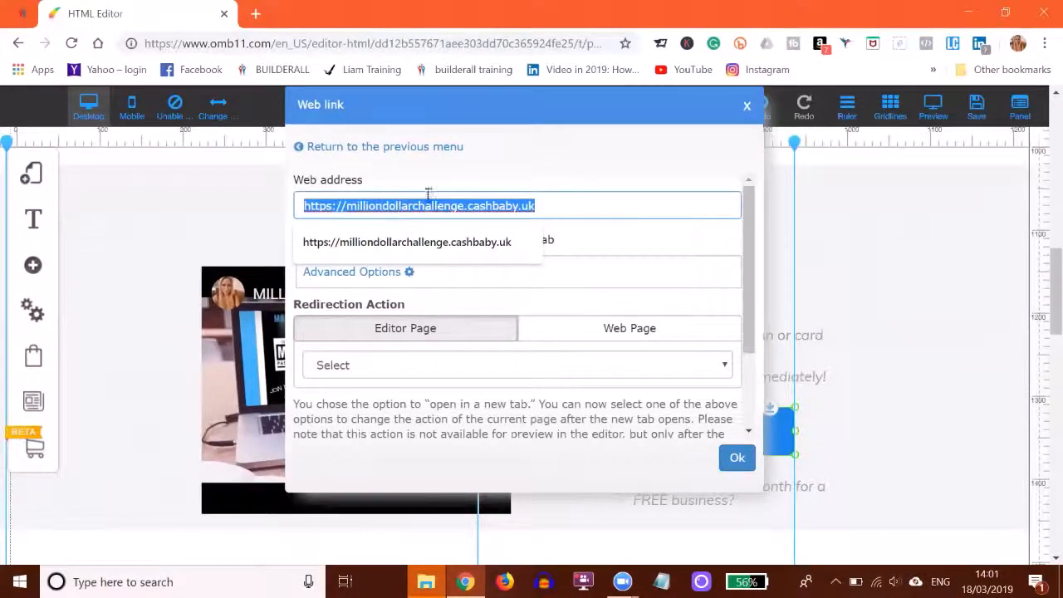
Switch to the Builderall office tab and open the Money Making Funnels page of Builderall Business.
left_click(20, 14)
scroll(83, 298, "up", 2)
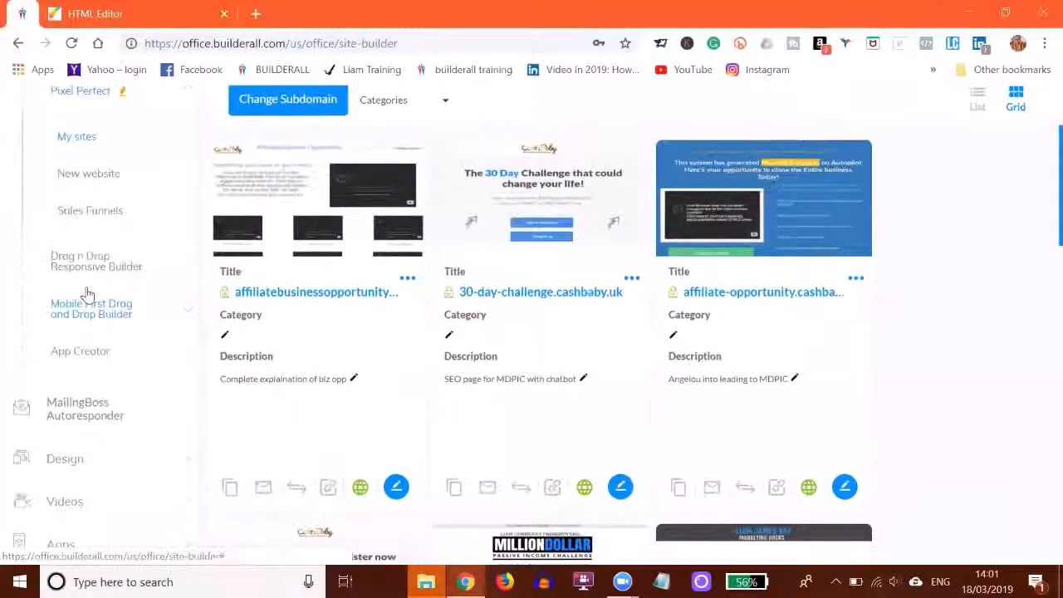
scroll(83, 286, "down", 4)
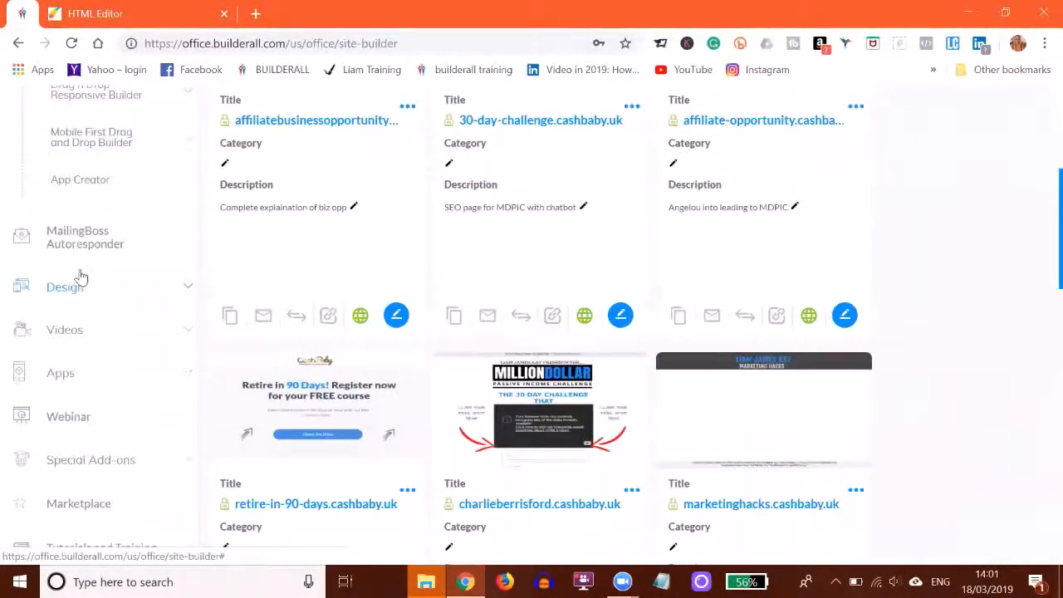
scroll(80, 277, "down", 4)
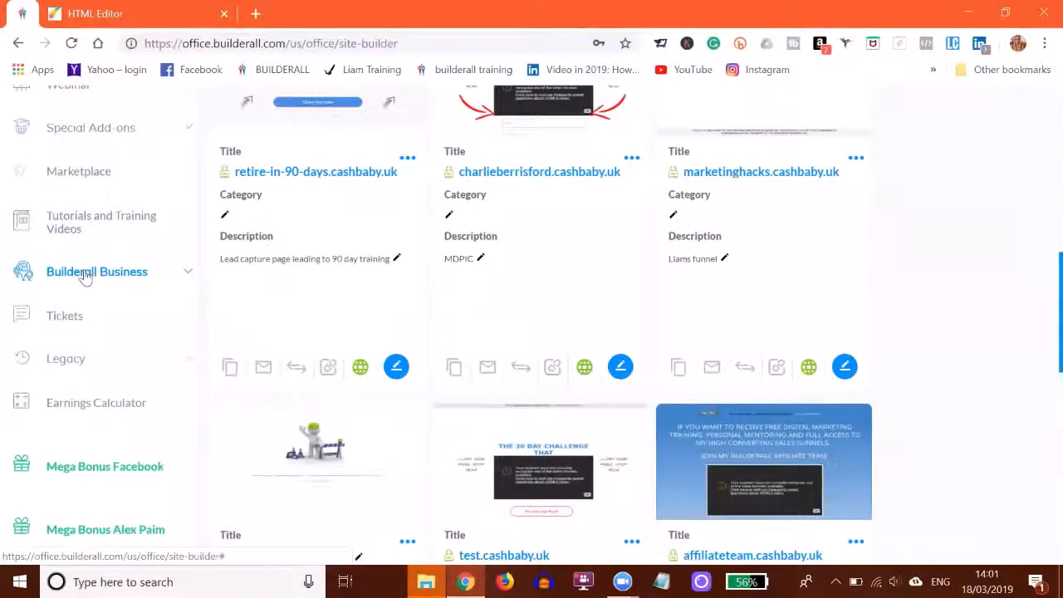
left_click(85, 274)
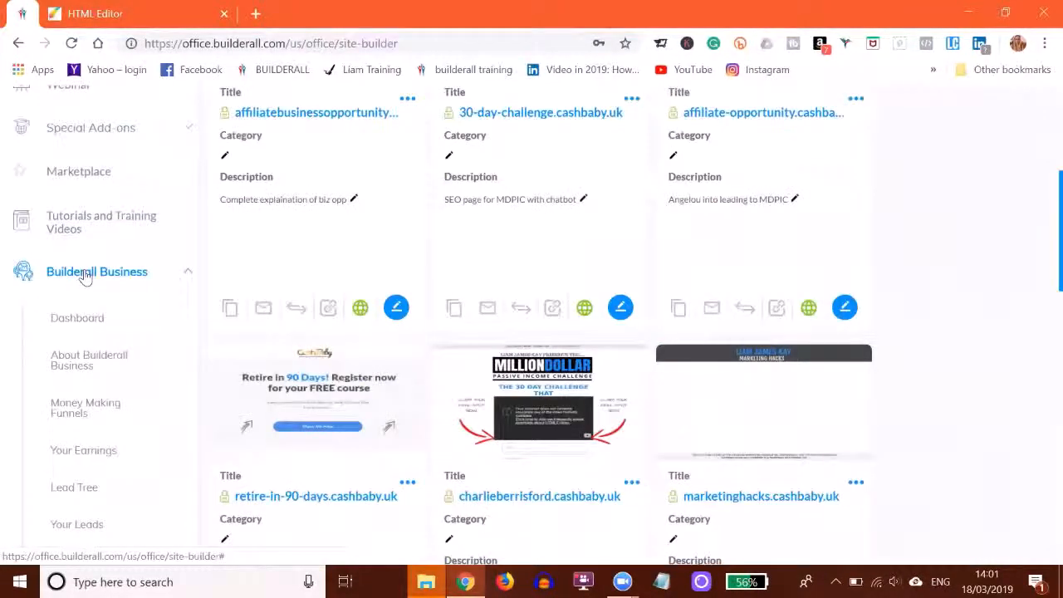
left_click(89, 404)
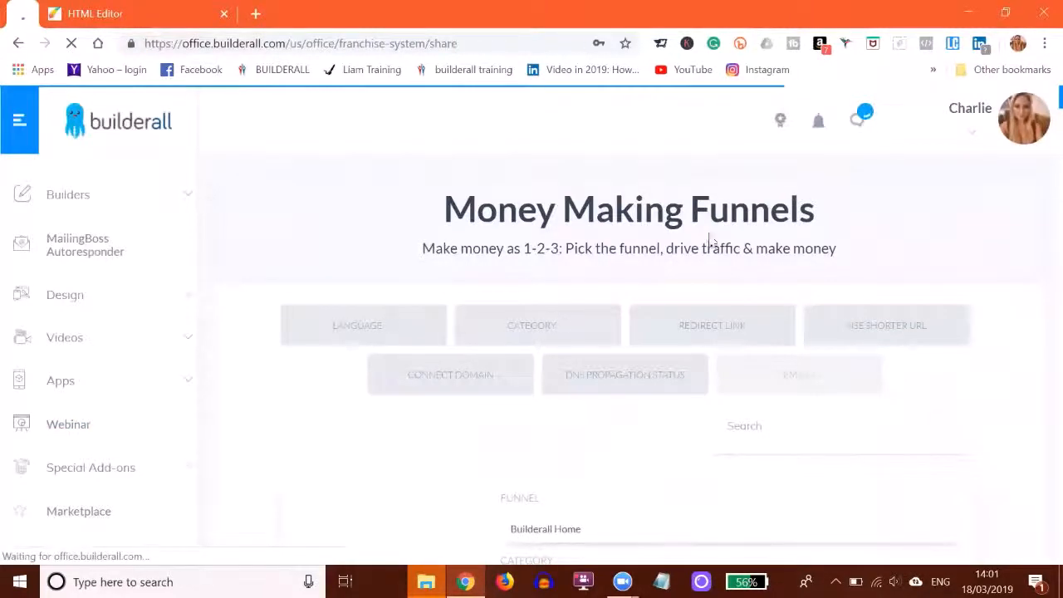
Examine the home page links of the Million Dollar Challenge funnel and the funnels listed just above it.
scroll(710, 241, "down", 3)
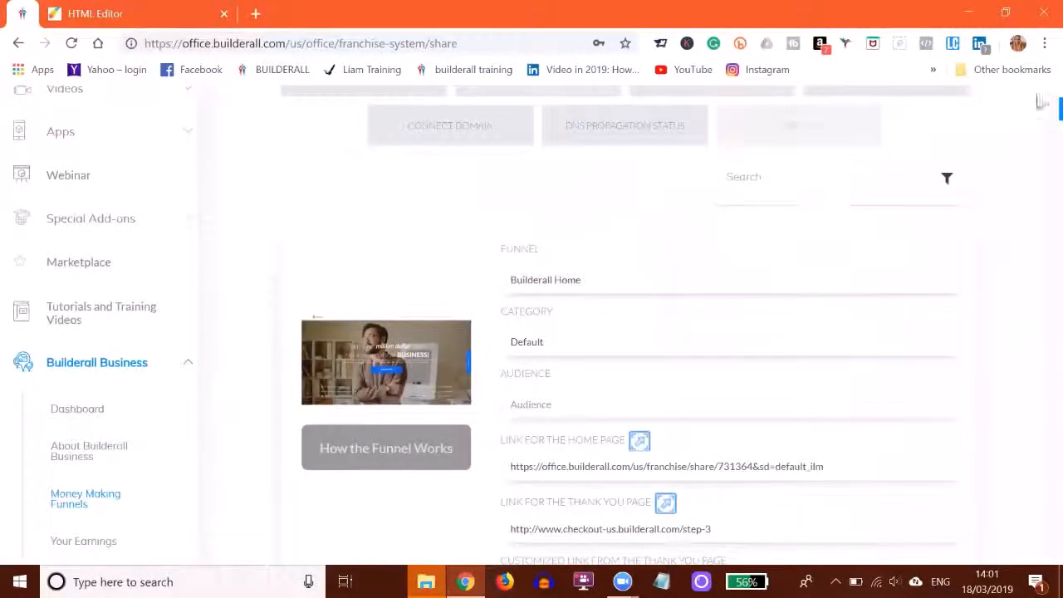
left_click_drag(1040, 108, 1041, 564)
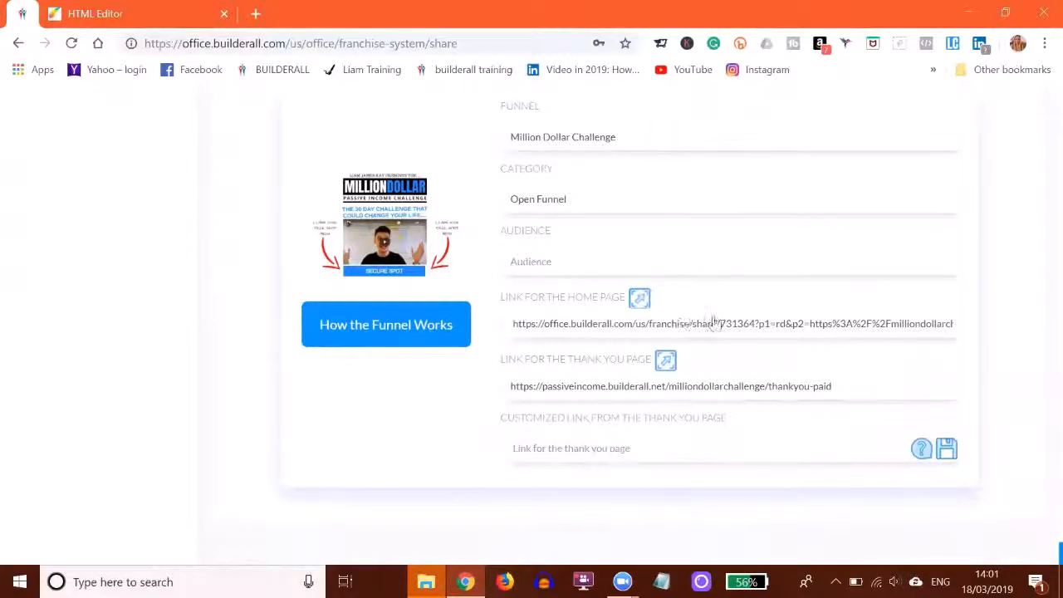
scroll(984, 248, "up", 4)
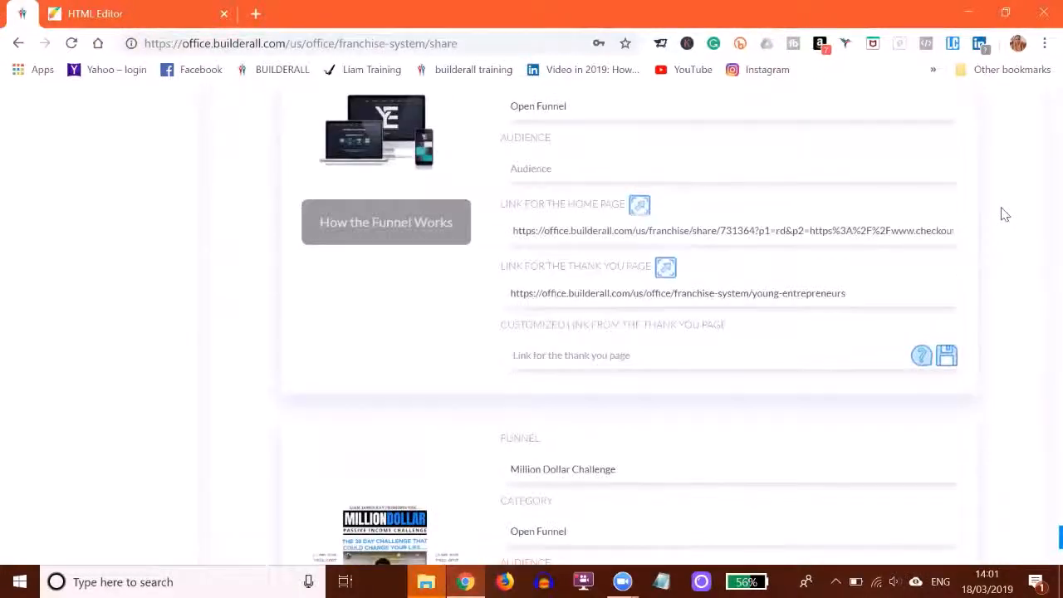
scroll(1004, 214, "up", 5)
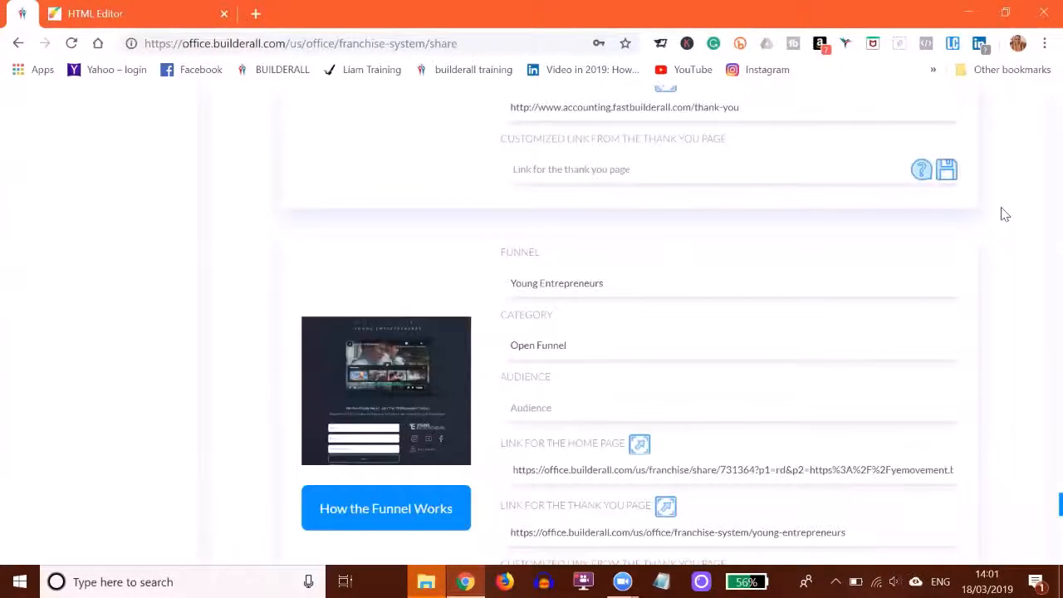
Return to the HTML Editor tab and accept the "Click Here" button's existing web link.
left_click(76, 14)
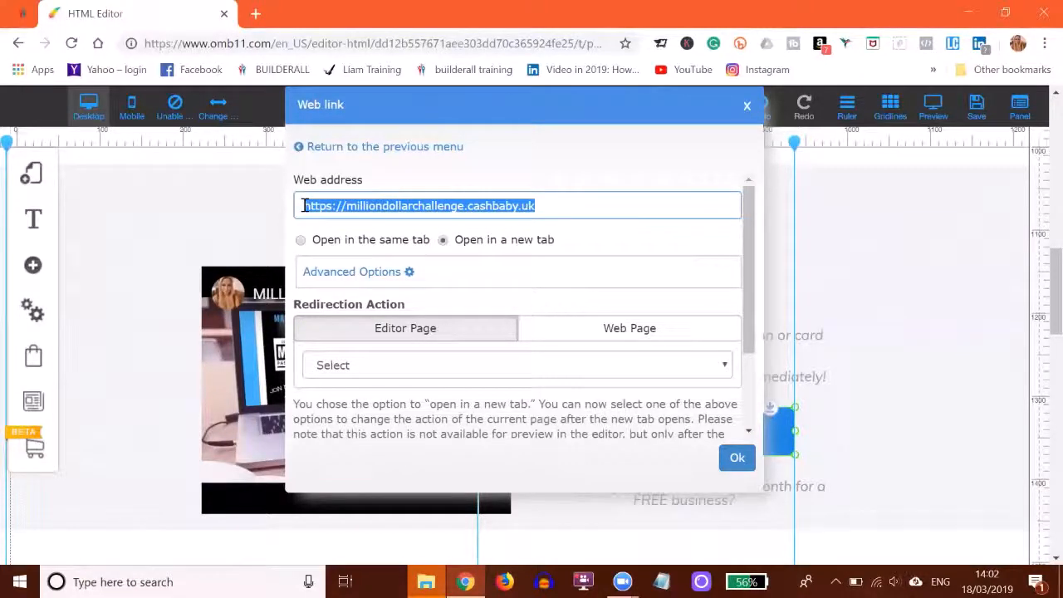
left_click(736, 456)
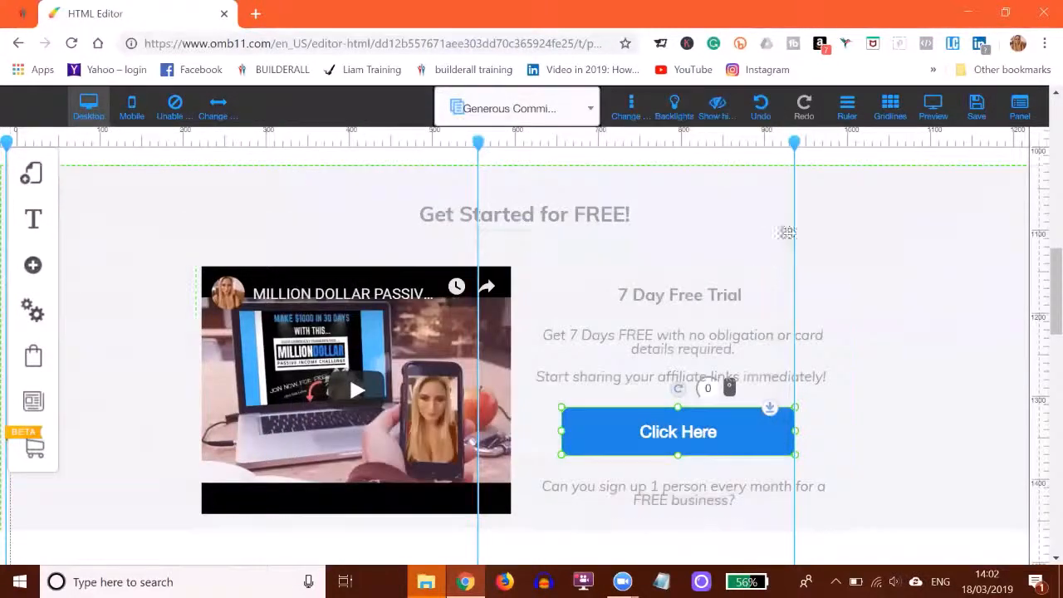
View the image replacement choices for the Trainer's photo under "Meet the Team" and close the file repository without choosing one.
scroll(845, 240, "down", 2)
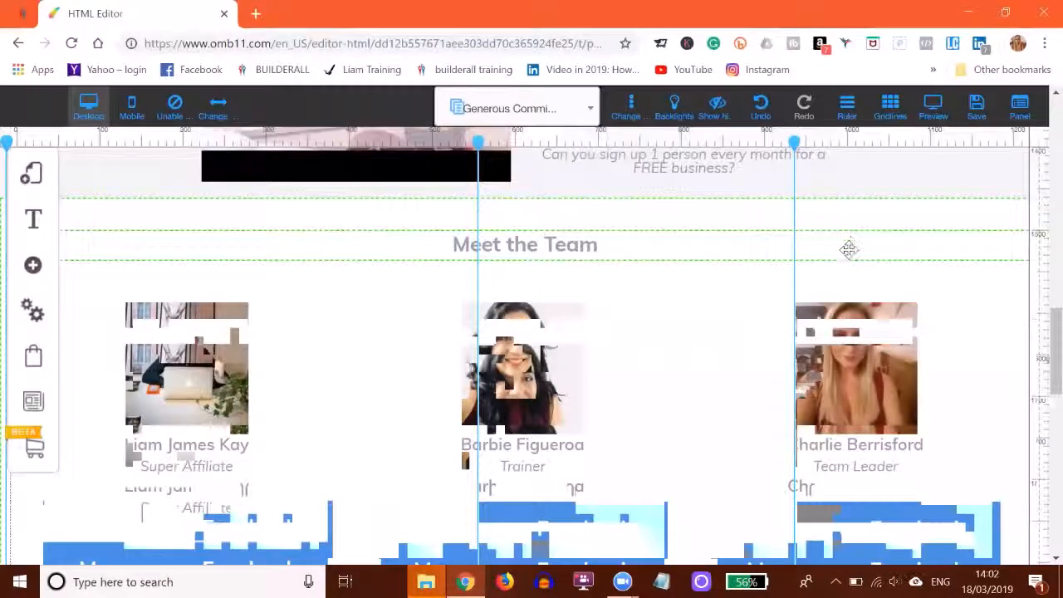
left_click(521, 354)
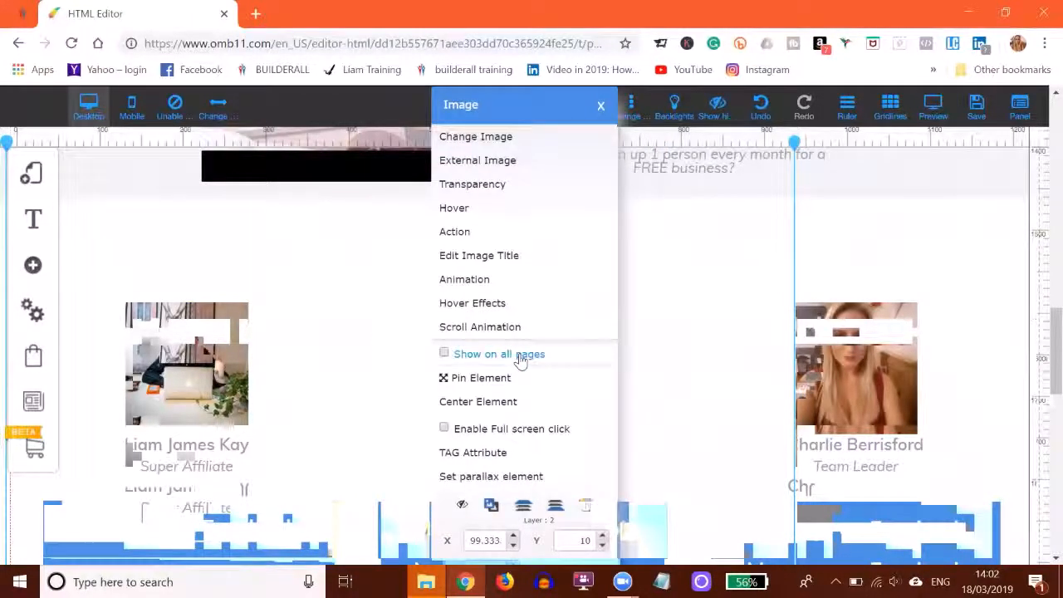
left_click(475, 142)
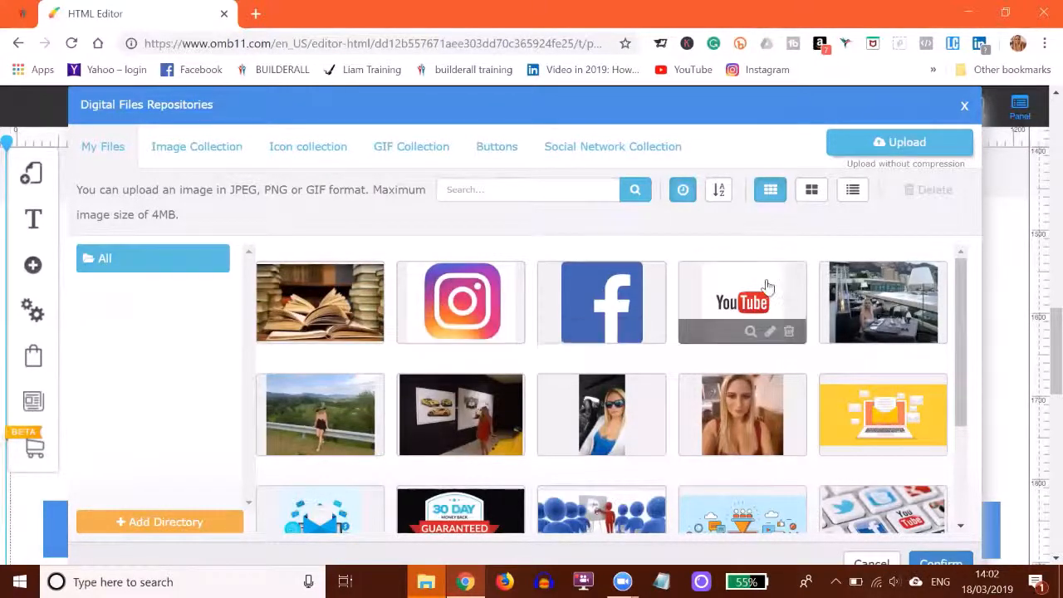
left_click(964, 106)
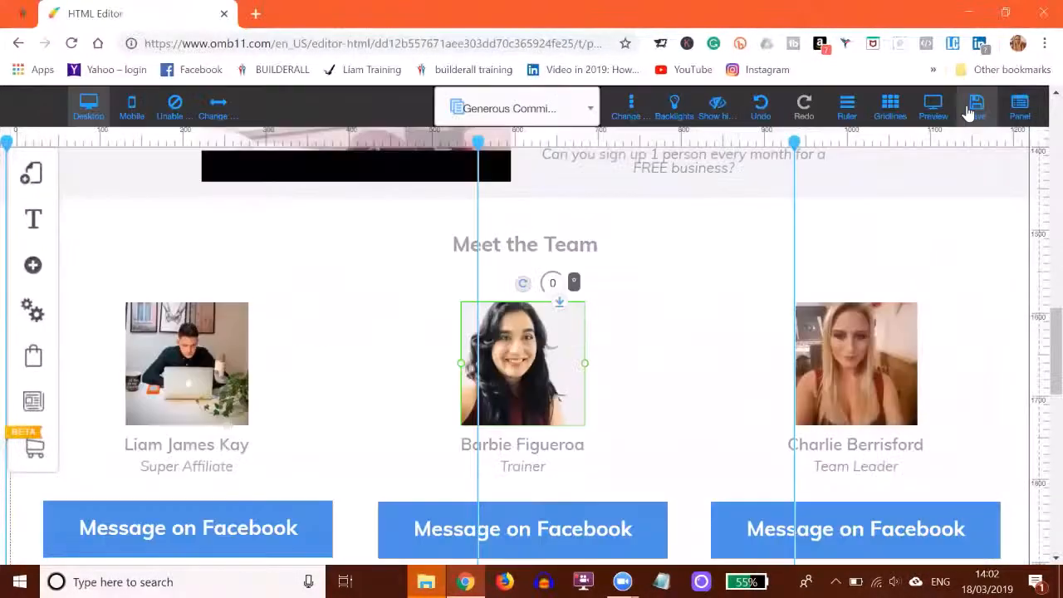
Check the web link behind the Trainer's "Message on Facebook" button and close it without changes.
scroll(655, 231, "down", 1)
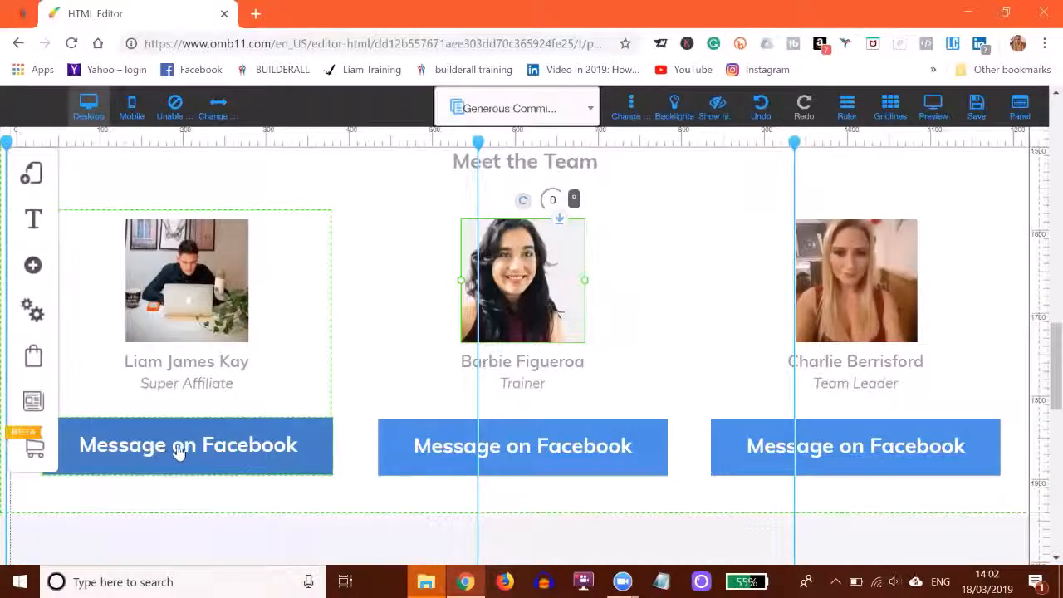
left_click(563, 459)
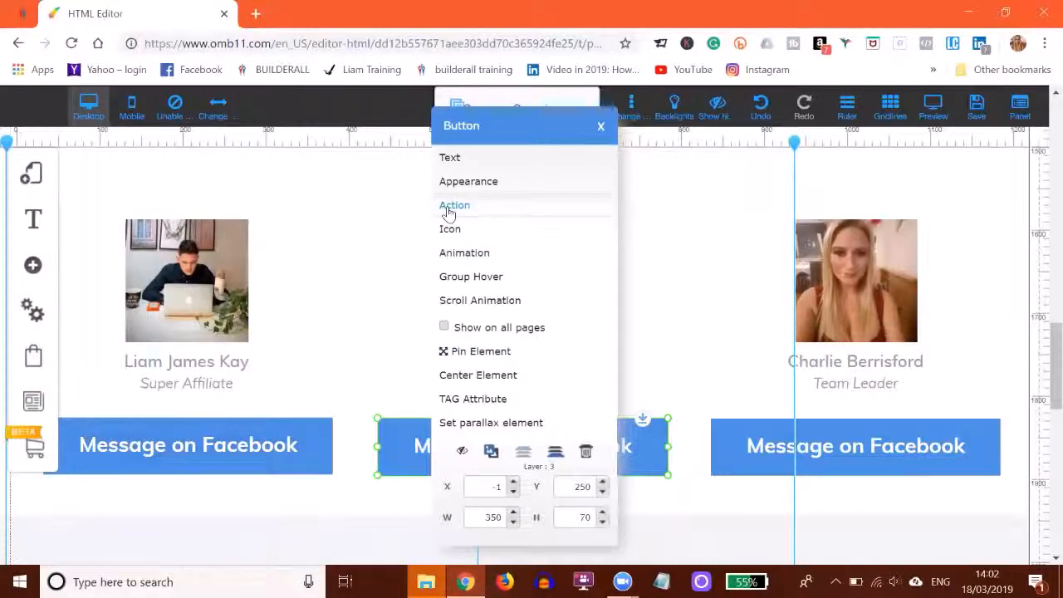
left_click(448, 212)
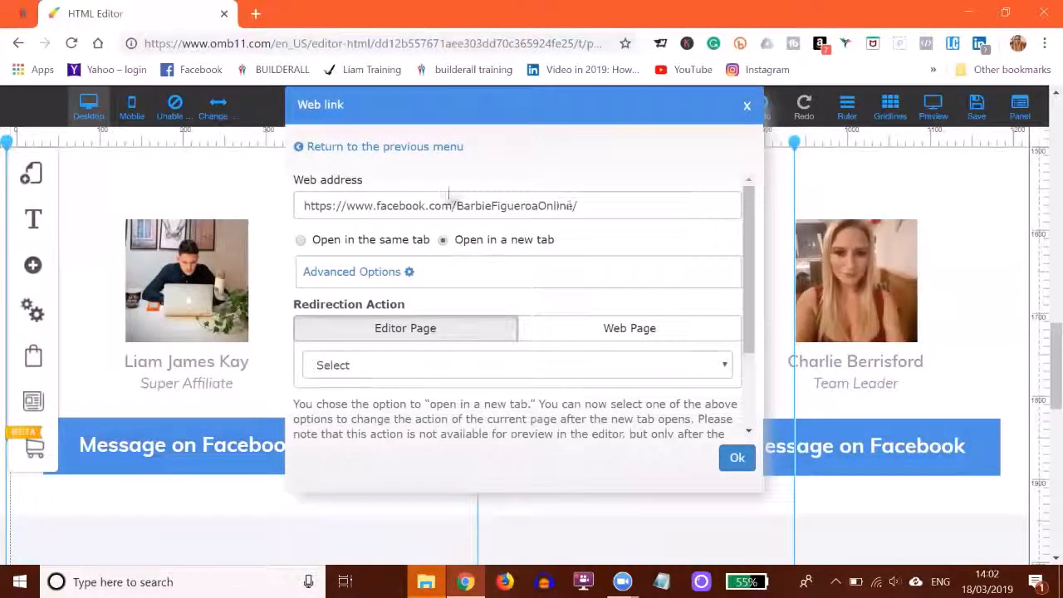
left_click(747, 107)
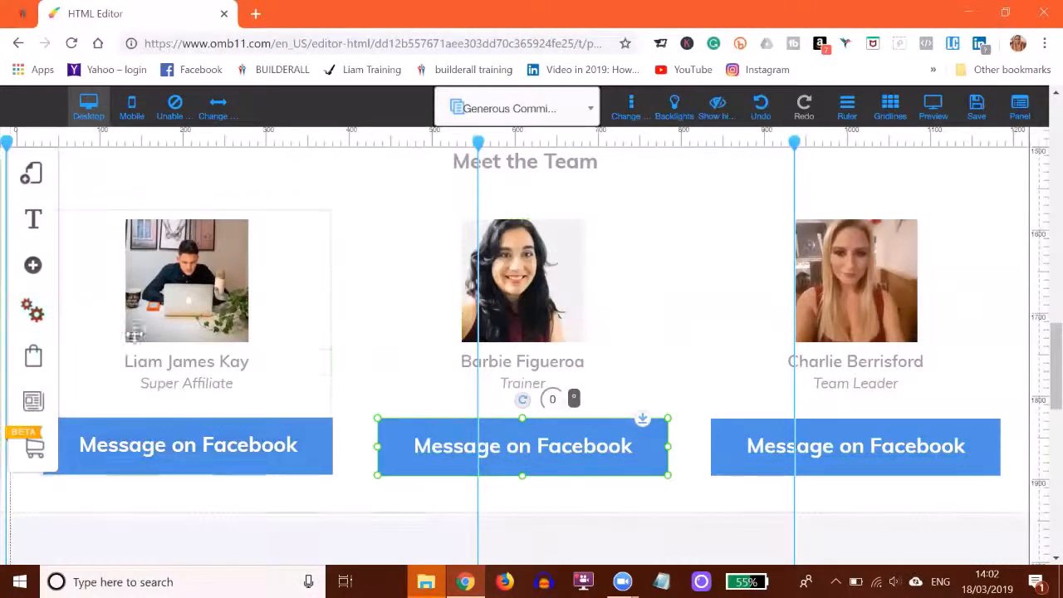
scroll(539, 274, "down", 3)
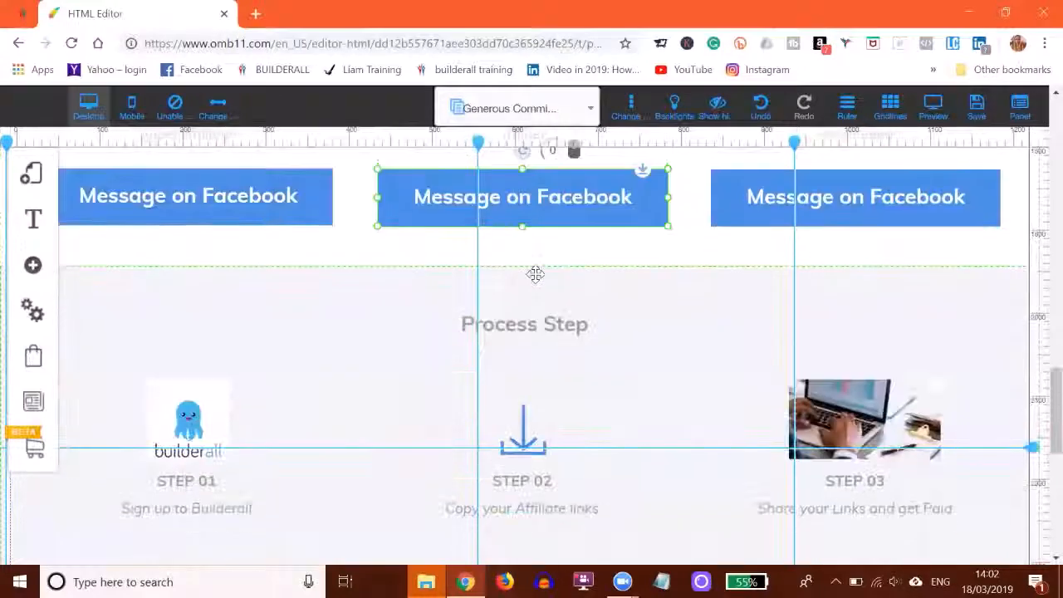
Check the "7 Day Free Trial" button's web link against the funnel list in the Builderall office tab and accept the existing link.
scroll(535, 274, "down", 2)
scroll(536, 274, "down", 4)
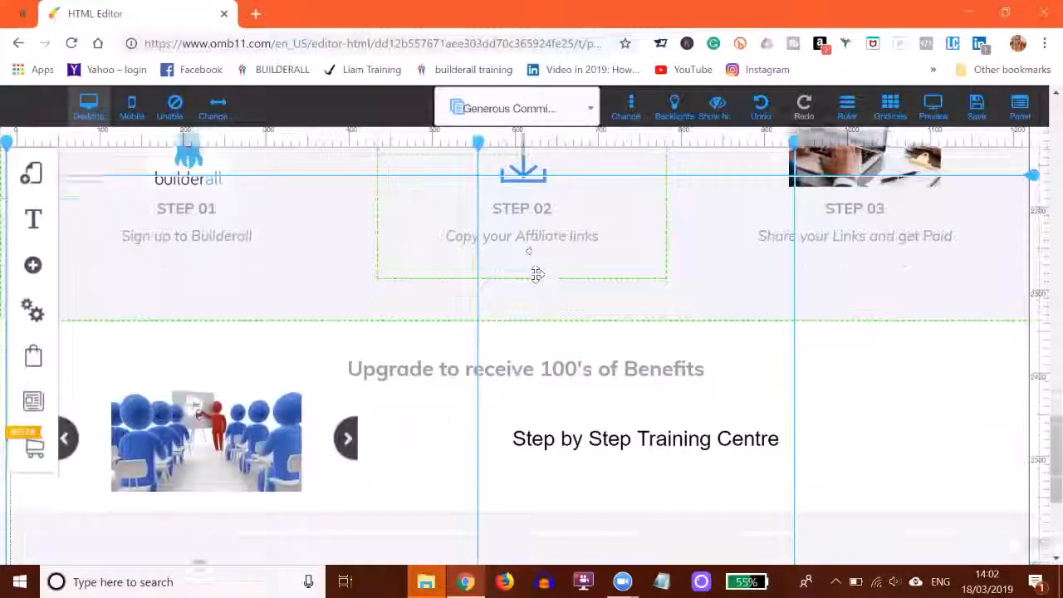
scroll(535, 274, "down", 1)
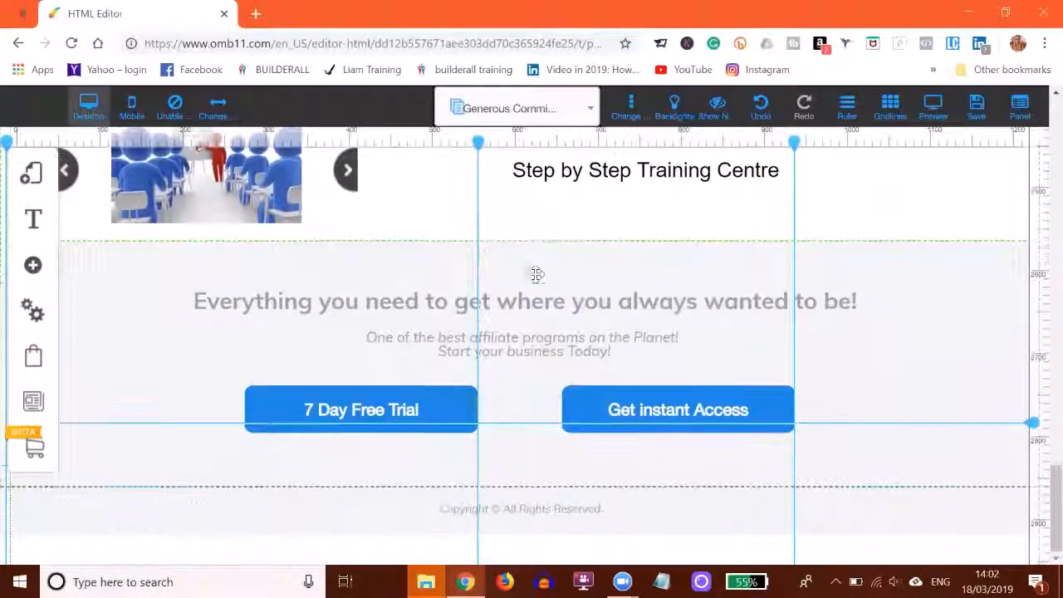
left_click(328, 415)
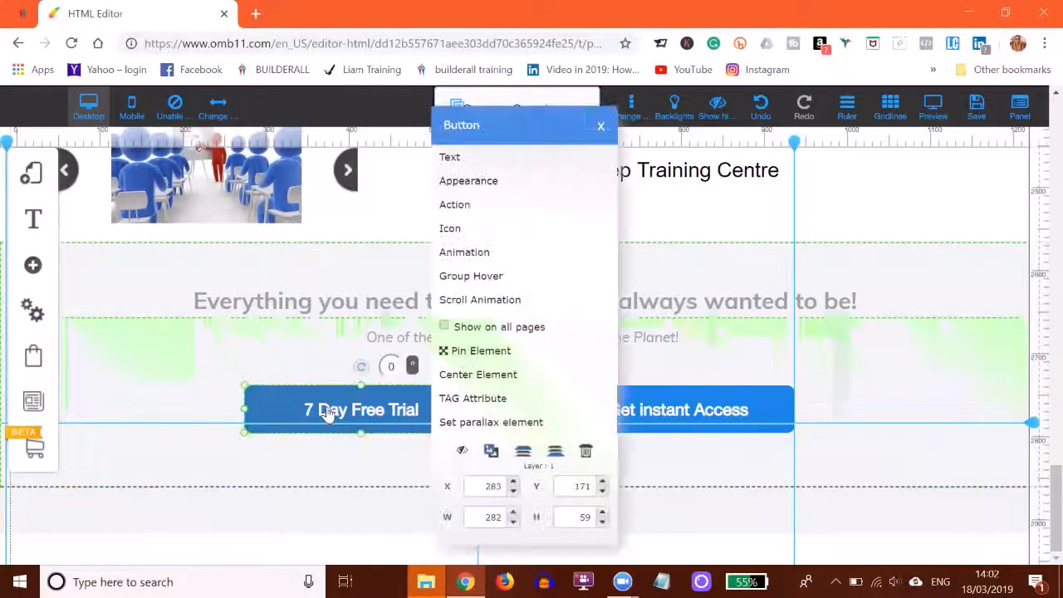
left_click(477, 212)
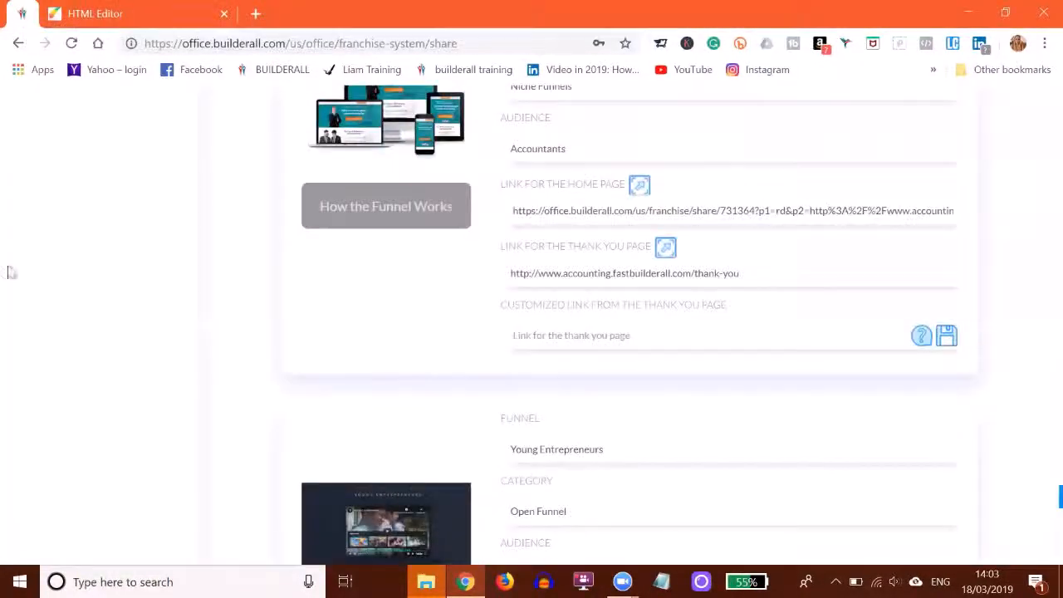
scroll(585, 407, "up", 10)
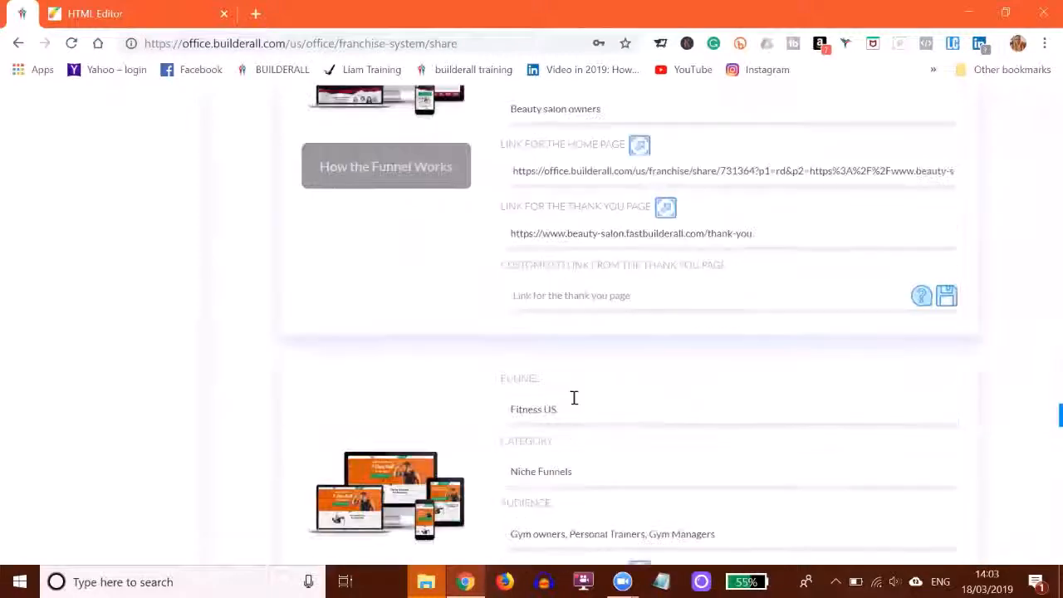
scroll(557, 403, "down", 3)
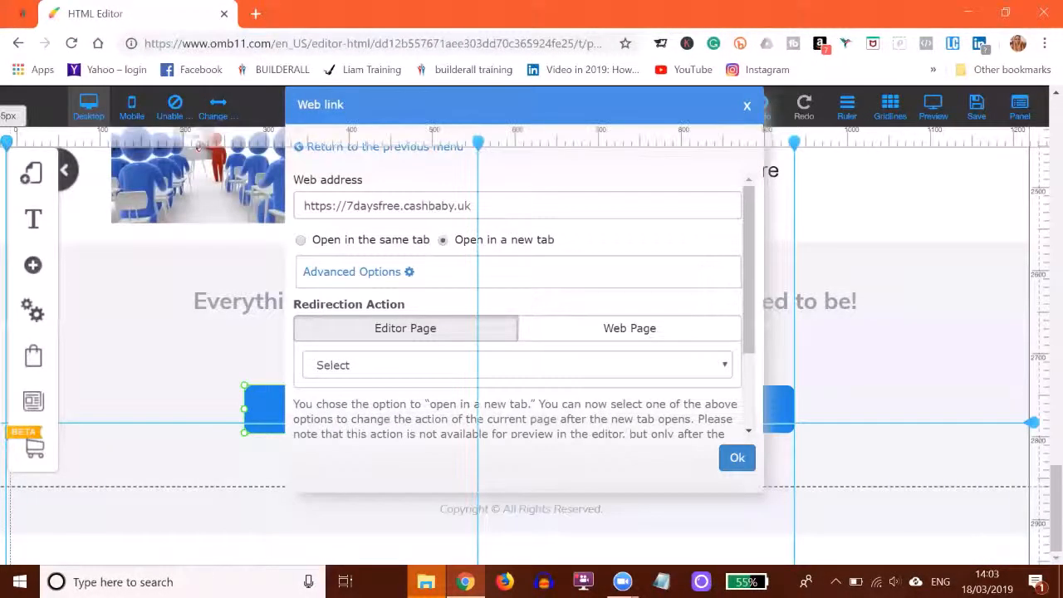
left_click(737, 458)
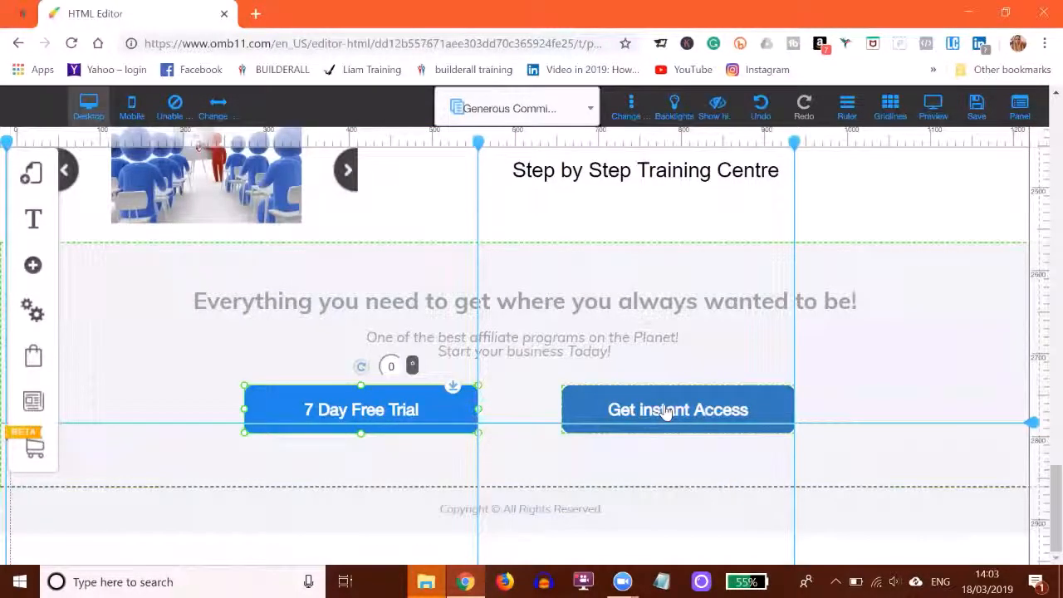
Check the "Get Instant Access" button's web link against the Checkout Pages funnels in the office tab and close it without changes.
right_click(633, 412)
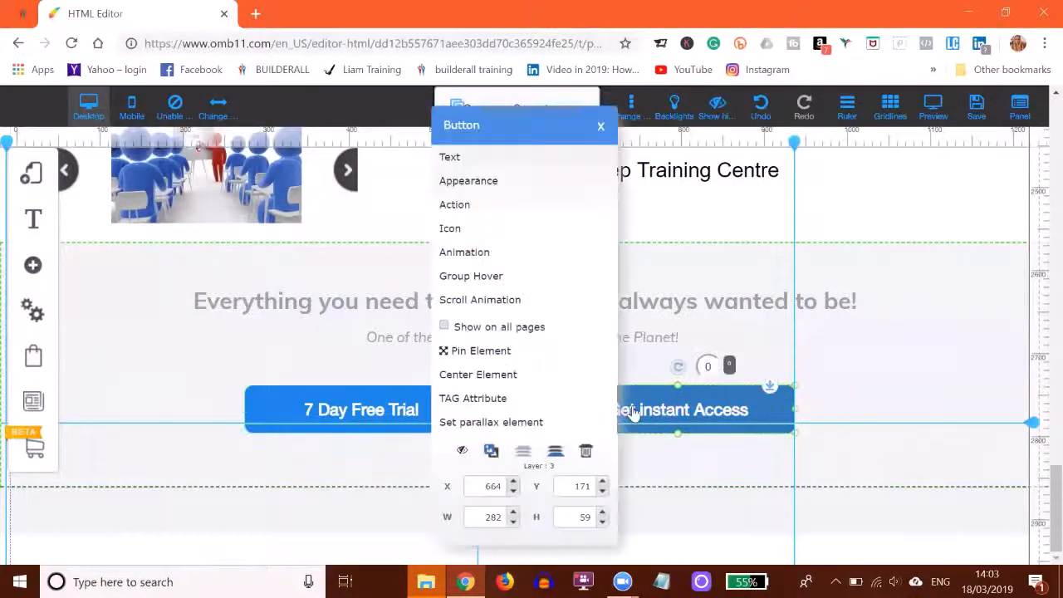
left_click(459, 208)
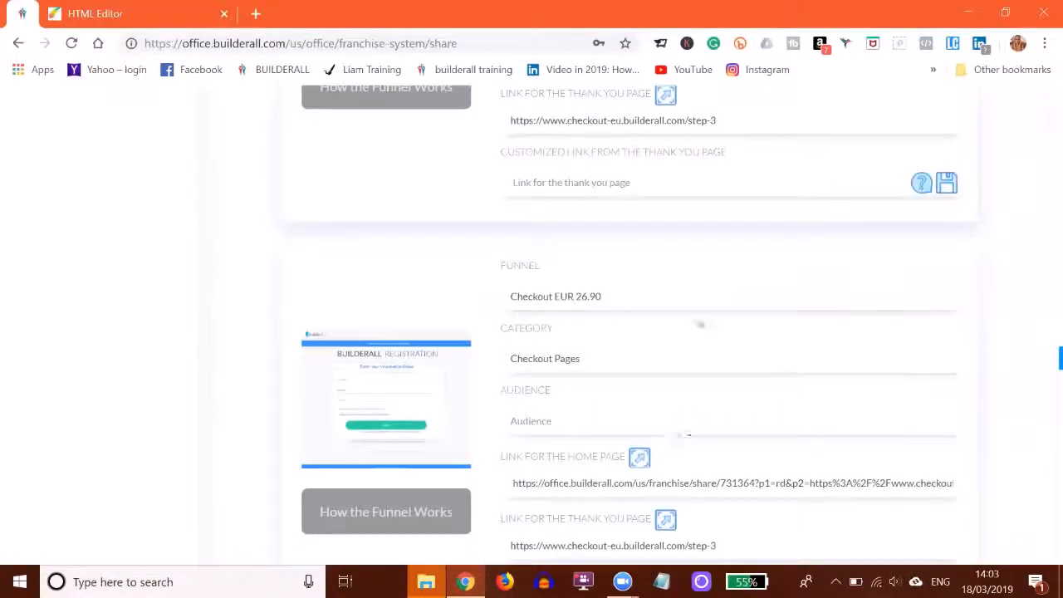
scroll(530, 350, "down", 10)
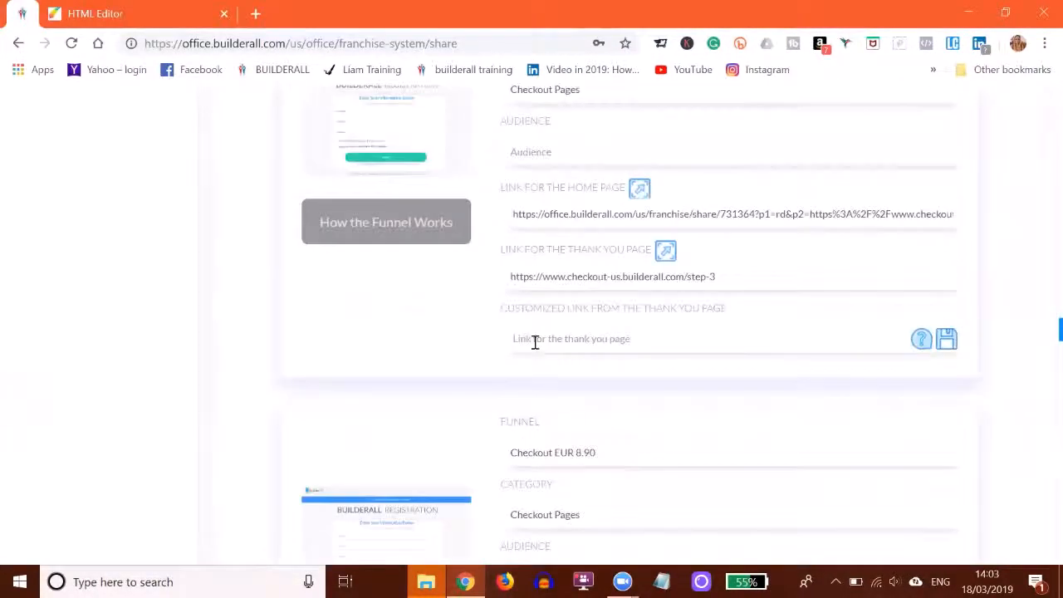
scroll(534, 341, "down", 3)
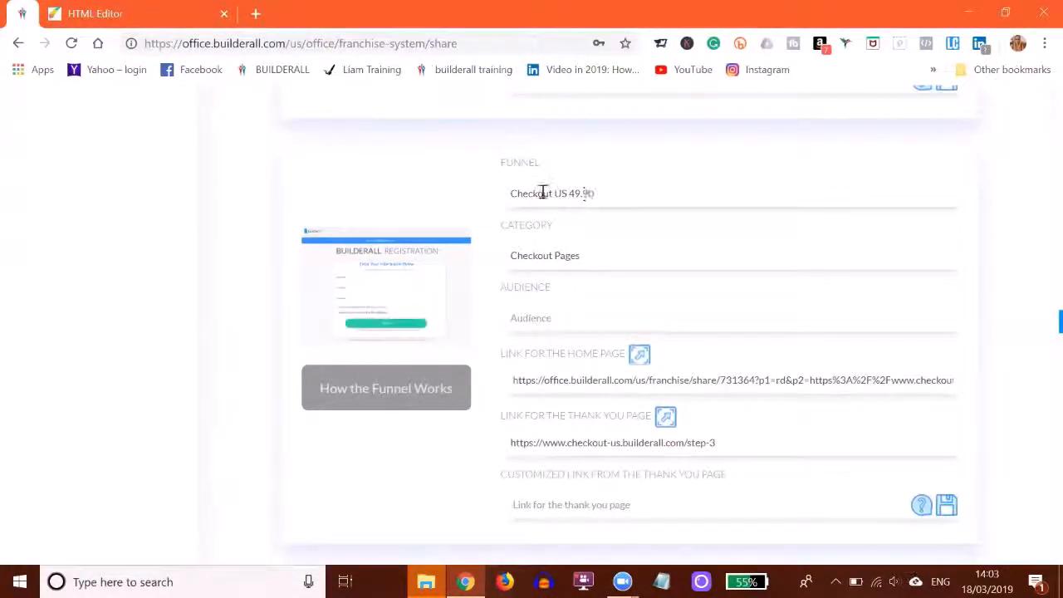
scroll(473, 240, "down", 10)
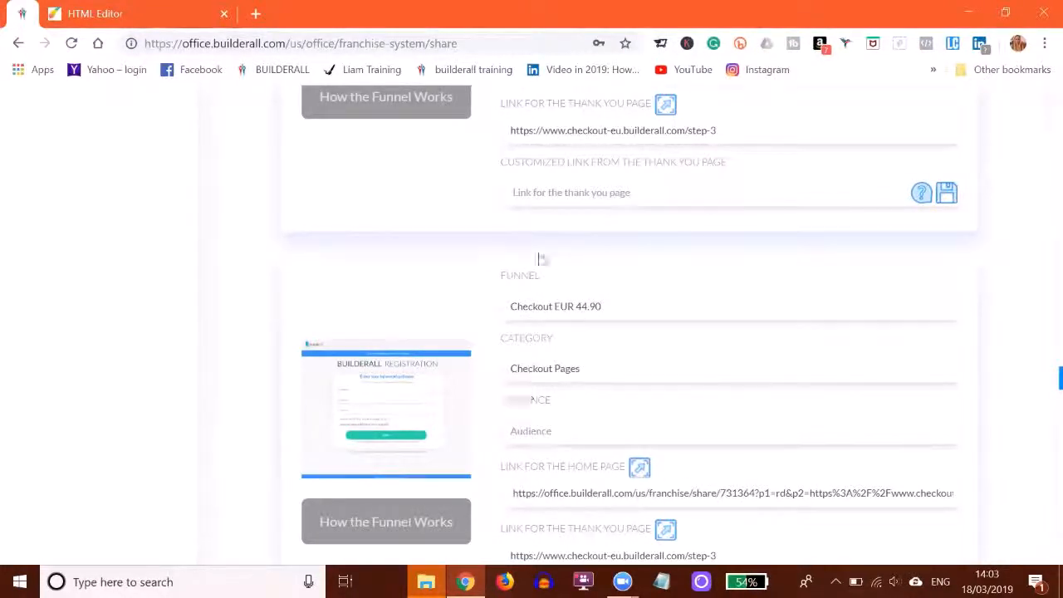
left_click(113, 11)
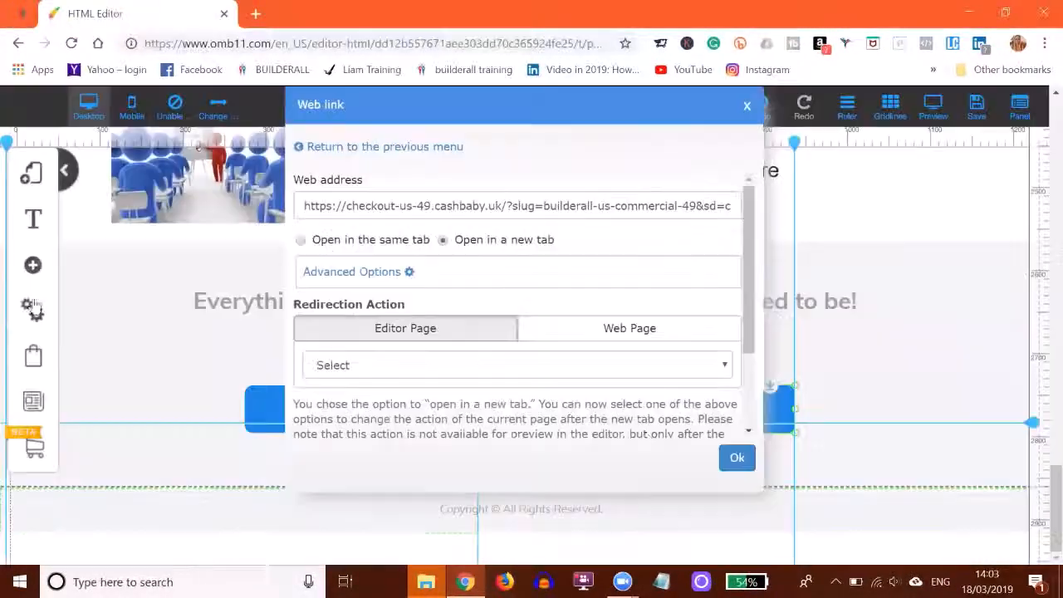
left_click(745, 107)
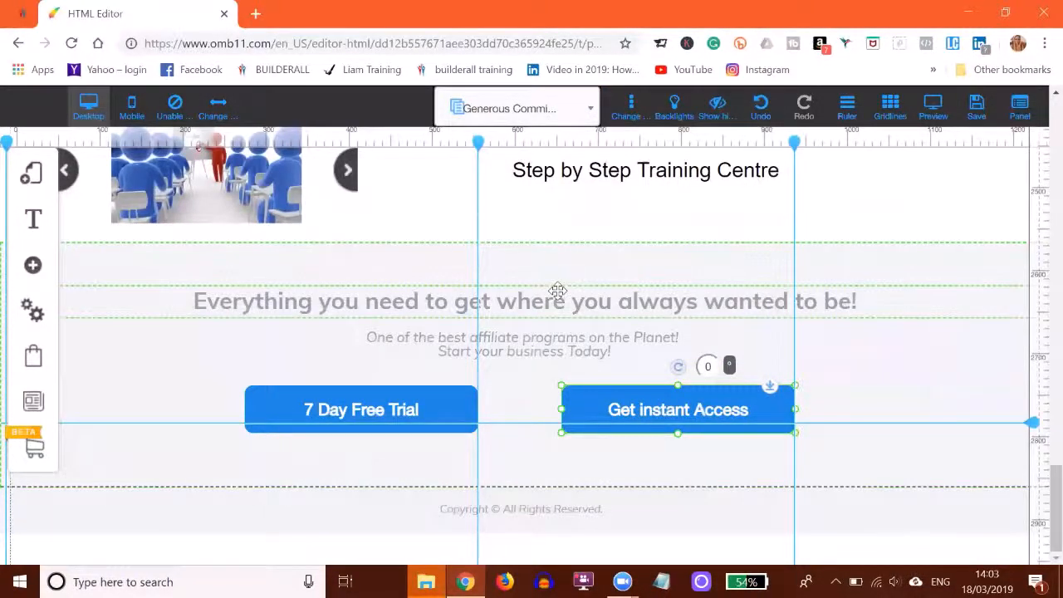
scroll(552, 282, "up", 2)
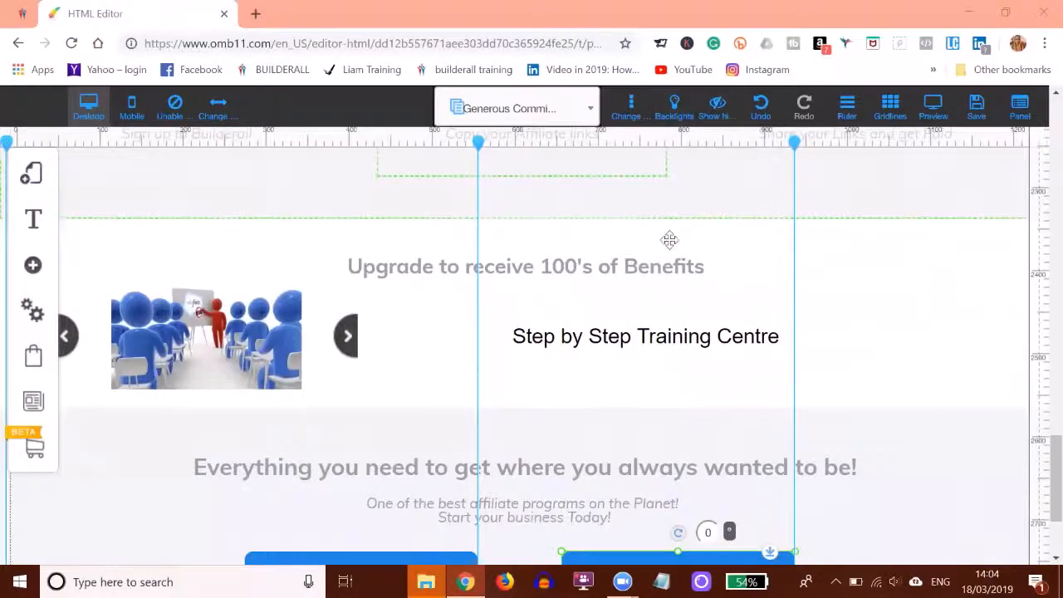
scroll(740, 429, "down", 2)
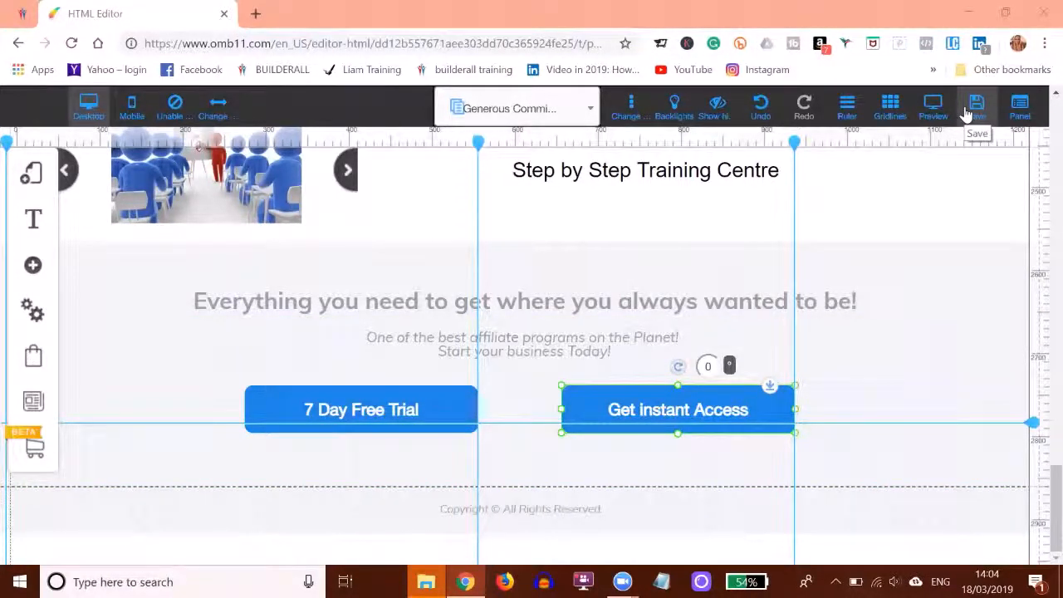
Switch the editor to the mobile view and examine the page layout from the Affiliate Business Opportunity heading down to the team section.
left_click(131, 115)
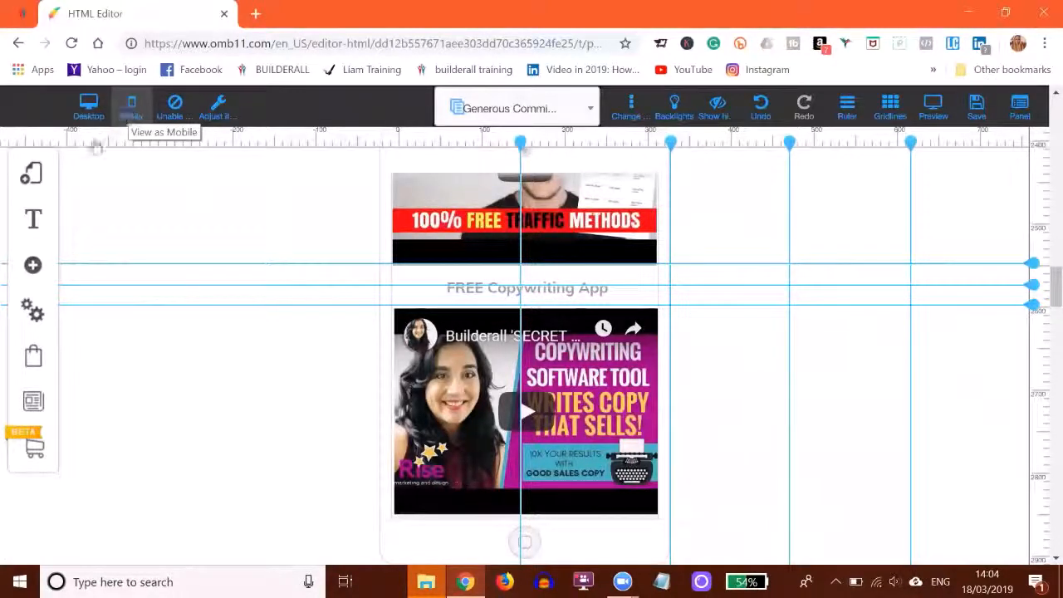
scroll(538, 365, "down", 1)
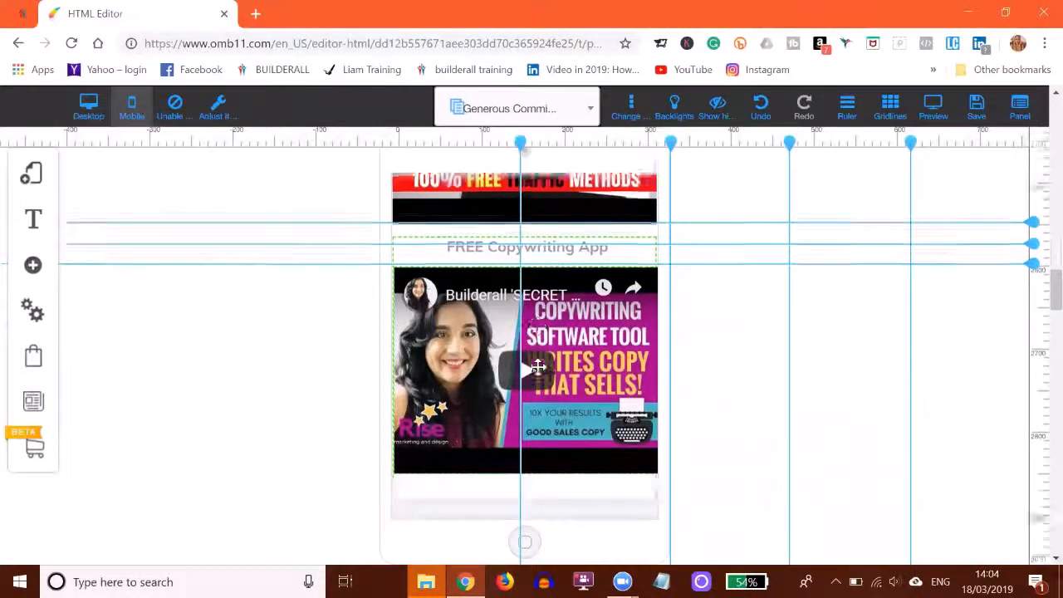
scroll(538, 365, "up", 10)
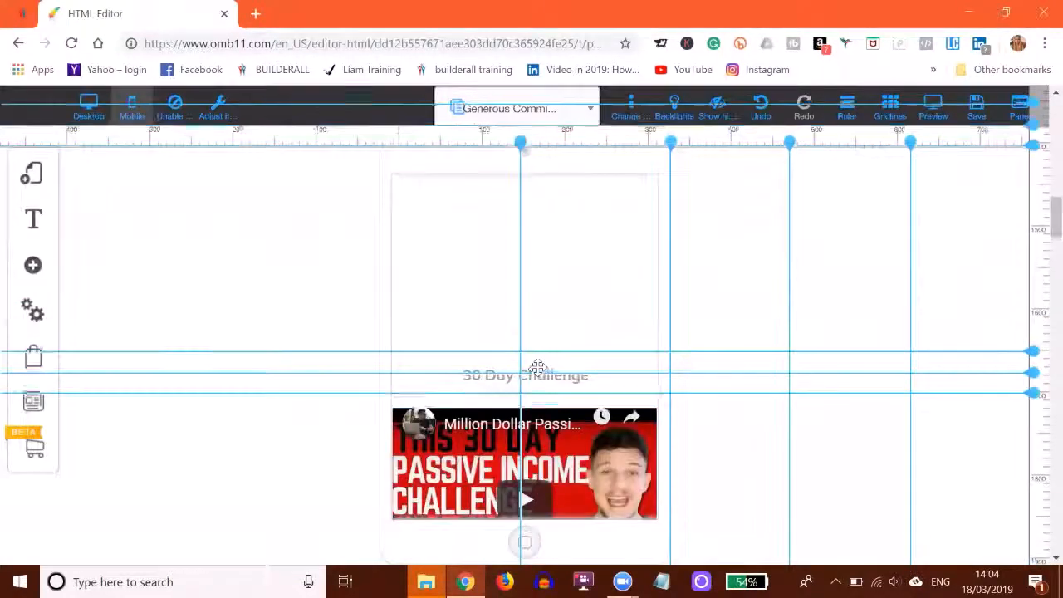
scroll(538, 366, "up", 10)
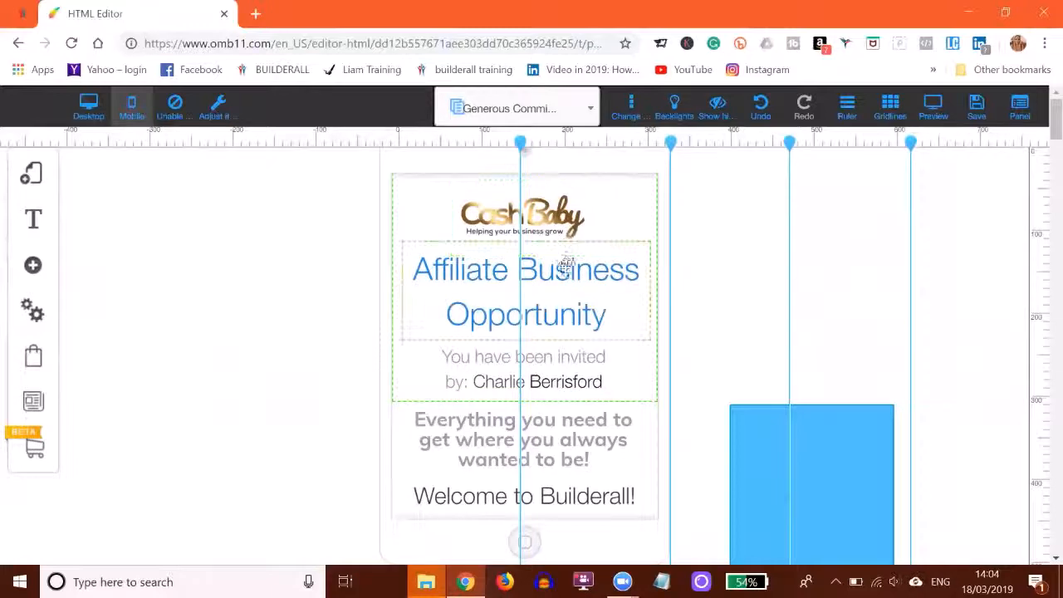
scroll(564, 265, "down", 5)
scroll(557, 300, "down", 4)
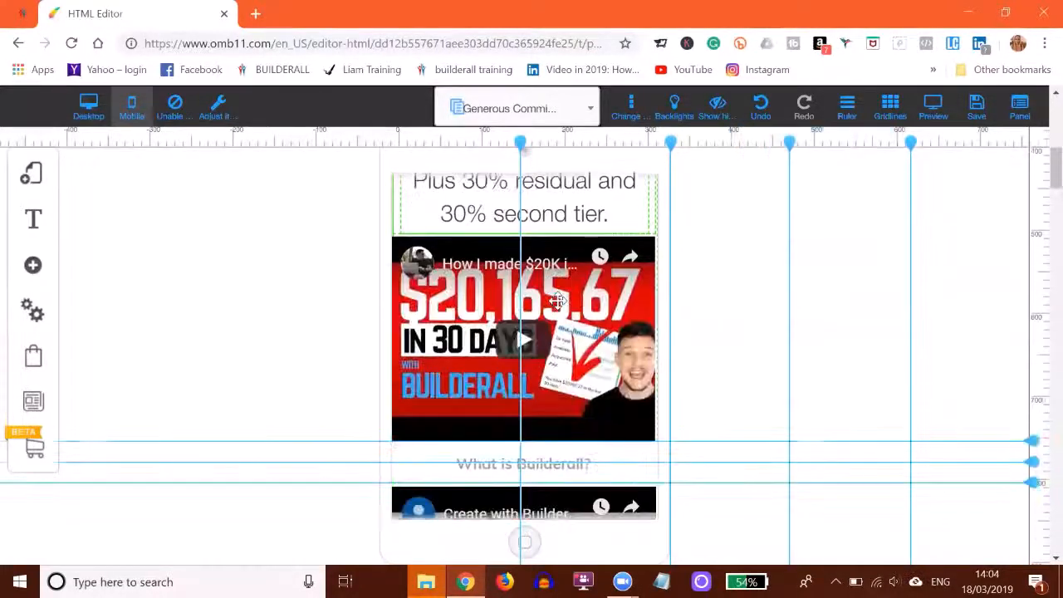
scroll(557, 300, "down", 5)
scroll(557, 301, "down", 10)
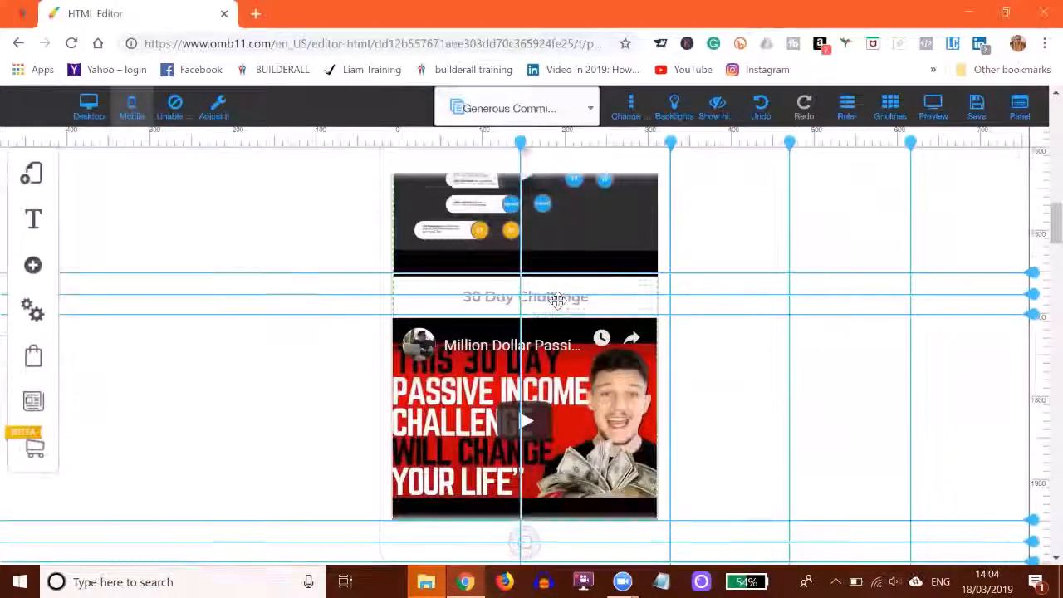
scroll(557, 301, "down", 10)
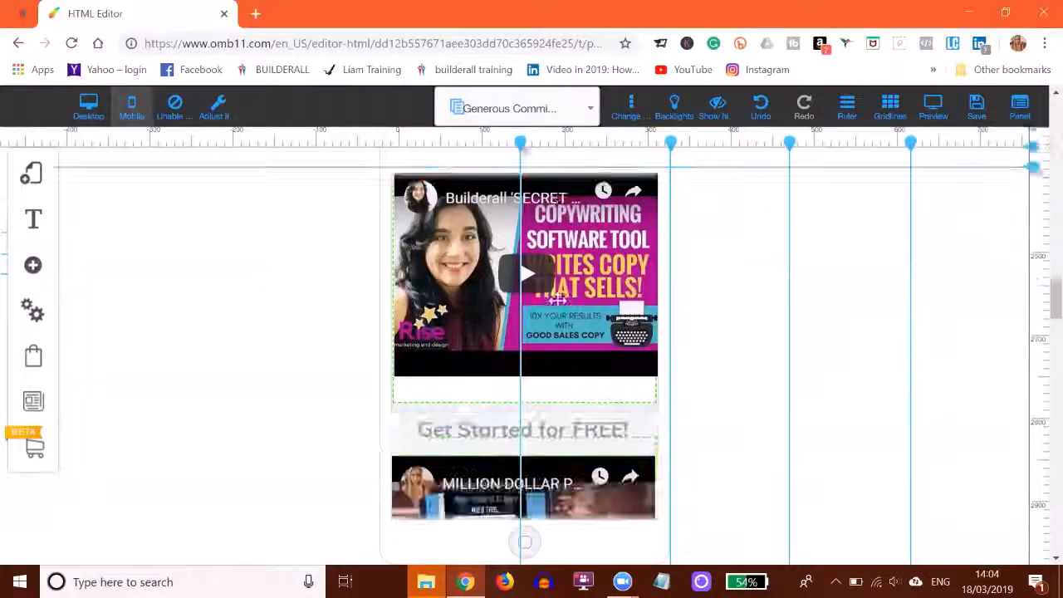
scroll(557, 301, "down", 10)
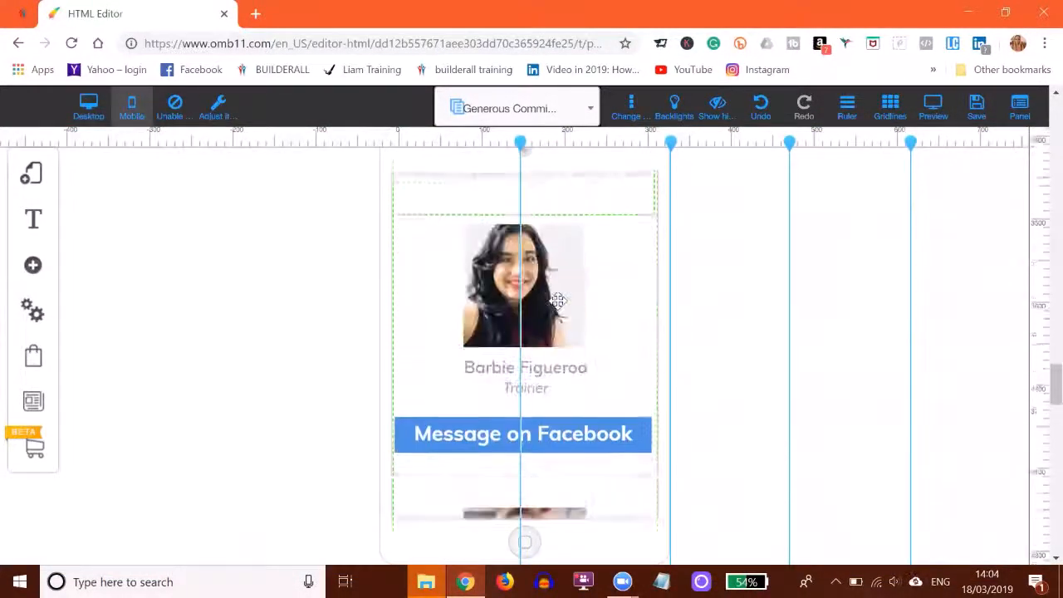
Move the leftmost vertical guide to the centre of the mobile page, and switch the editor back to the desktop view.
scroll(557, 301, "up", 10)
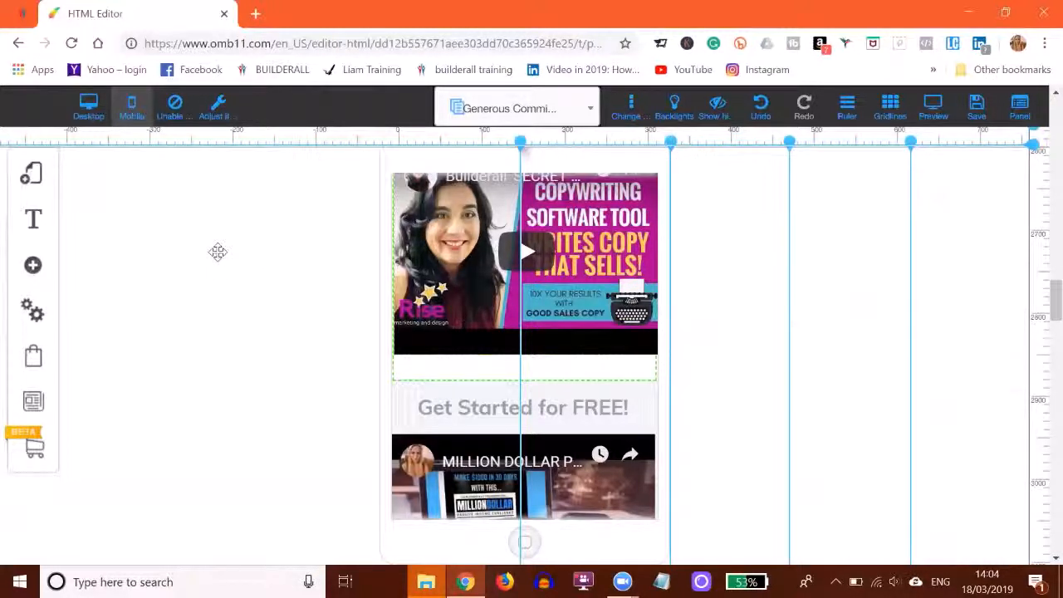
scroll(218, 252, "up", 1)
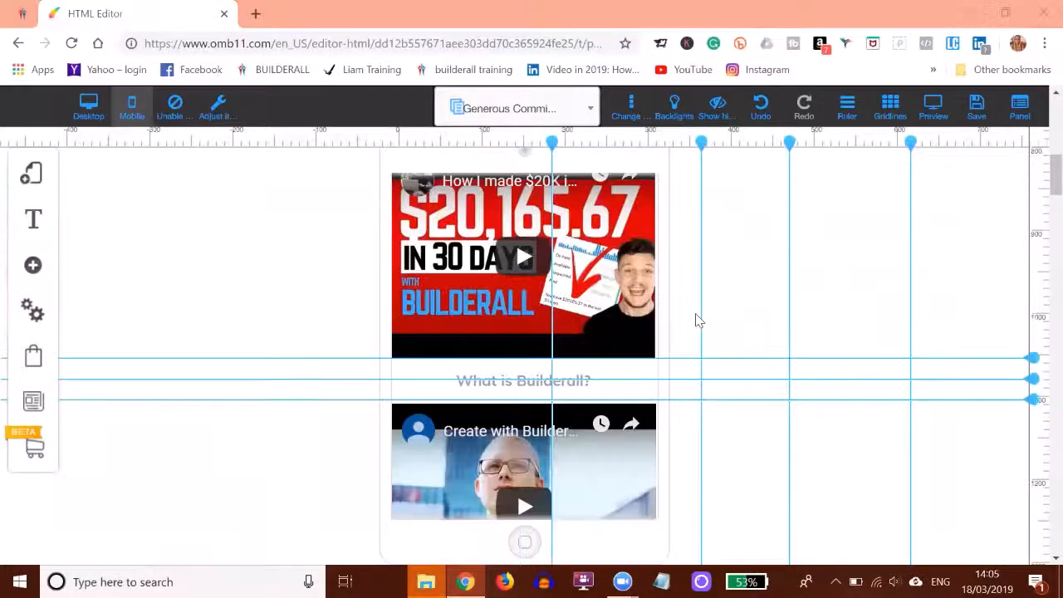
scroll(571, 152, "up", 2)
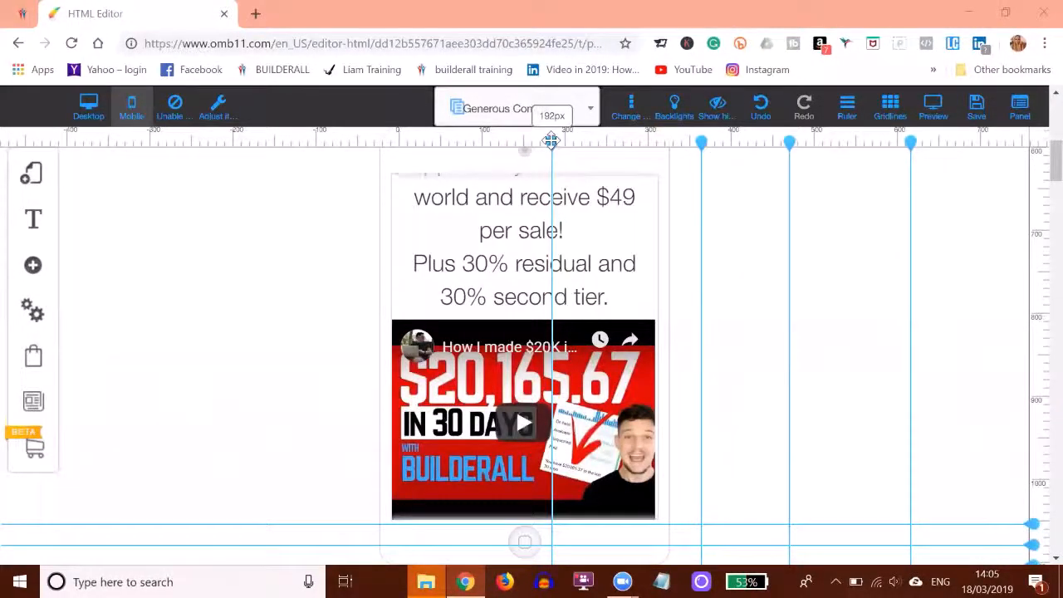
left_click_drag(551, 141, 526, 143)
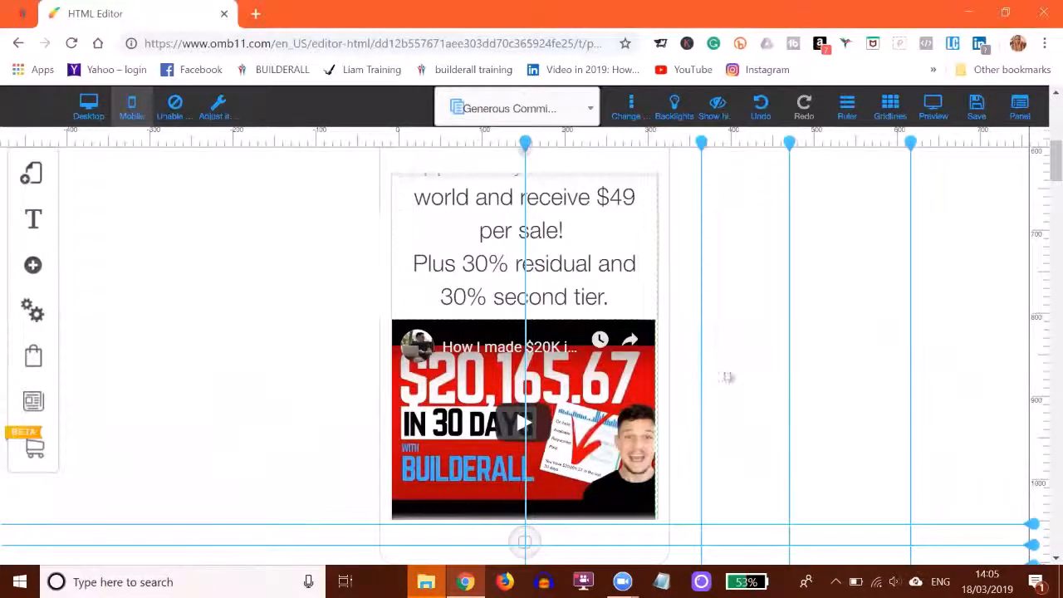
scroll(722, 376, "up", 5)
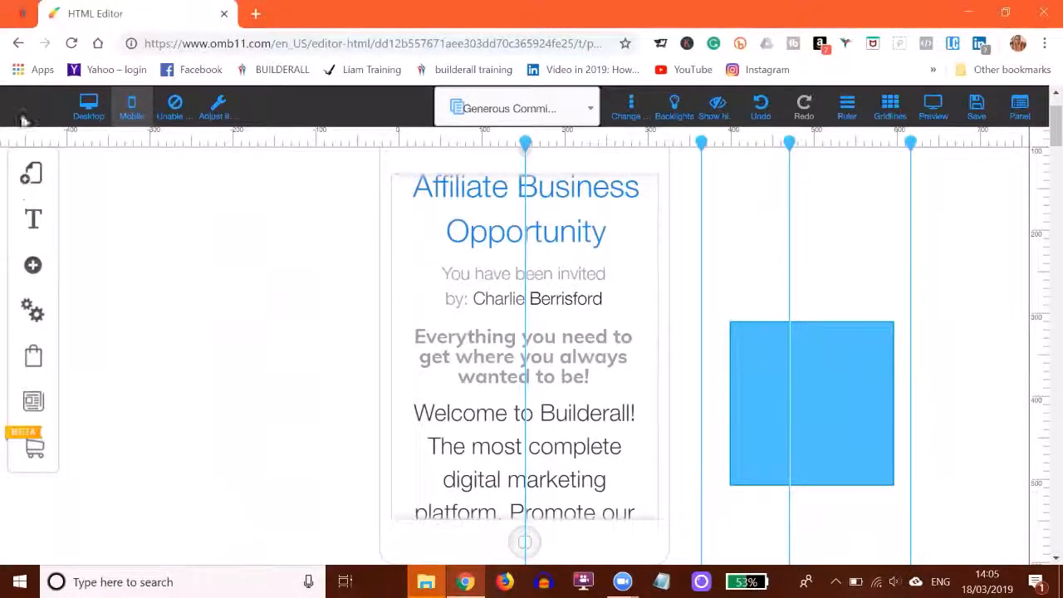
left_click(90, 103)
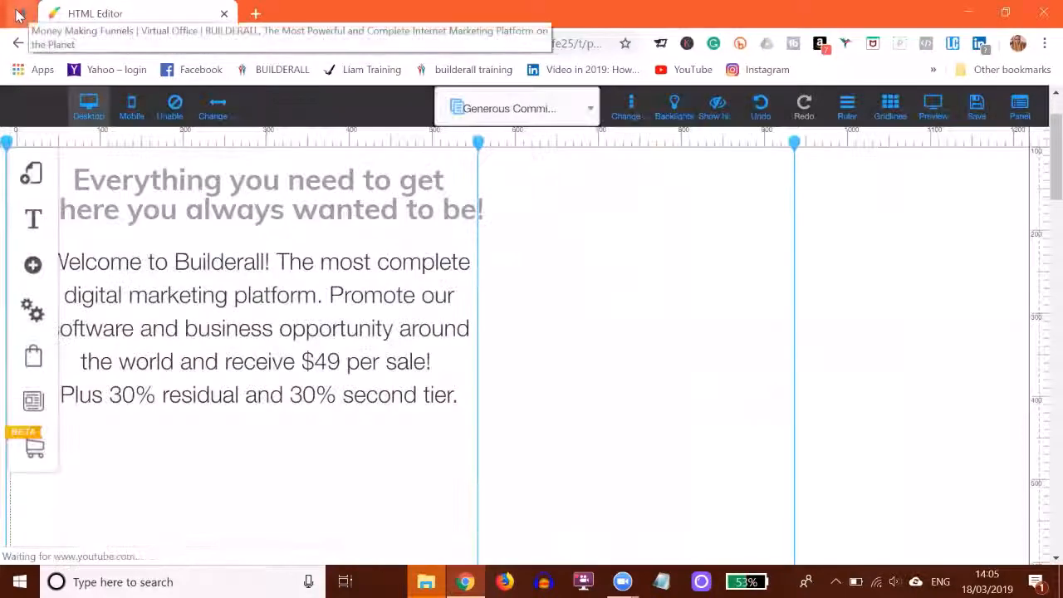
Switch to the Builderall office tab and open My sites for the Drag and Drop Pixel Perfect builder.
left_click(18, 15)
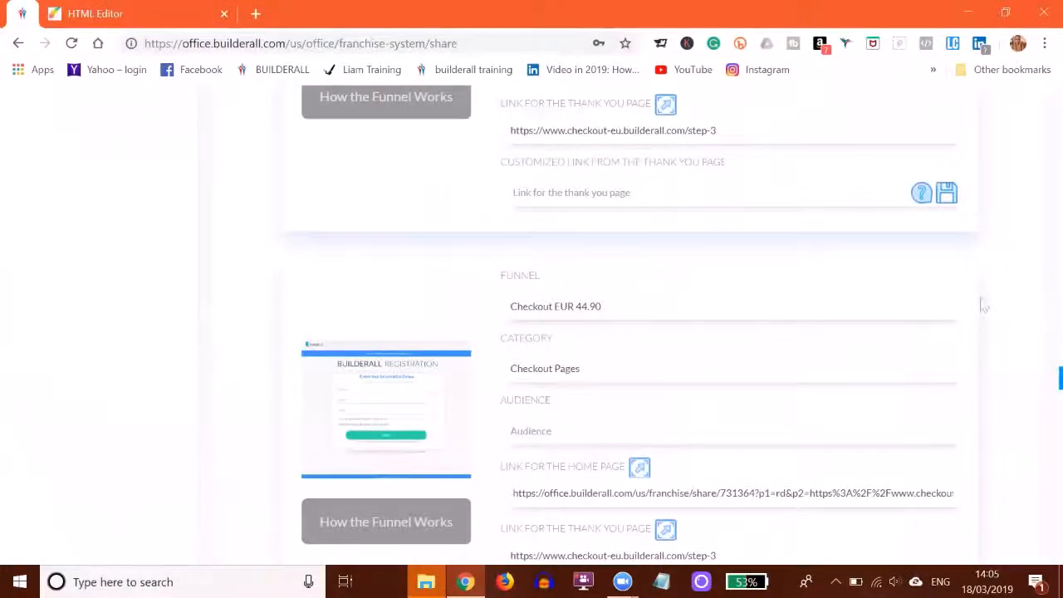
scroll(1040, 327, "up", 15)
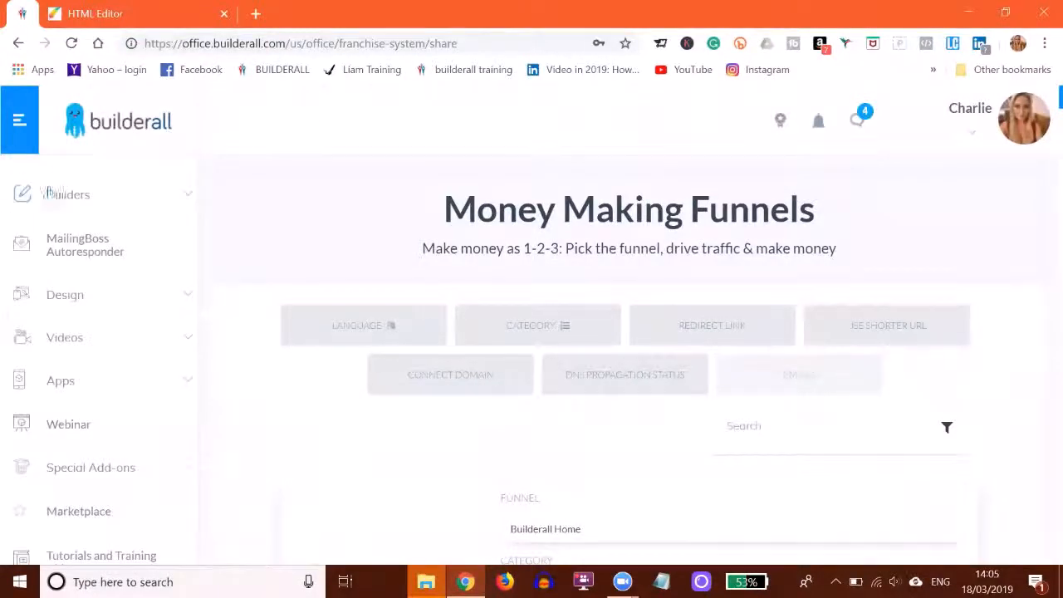
left_click(68, 199)
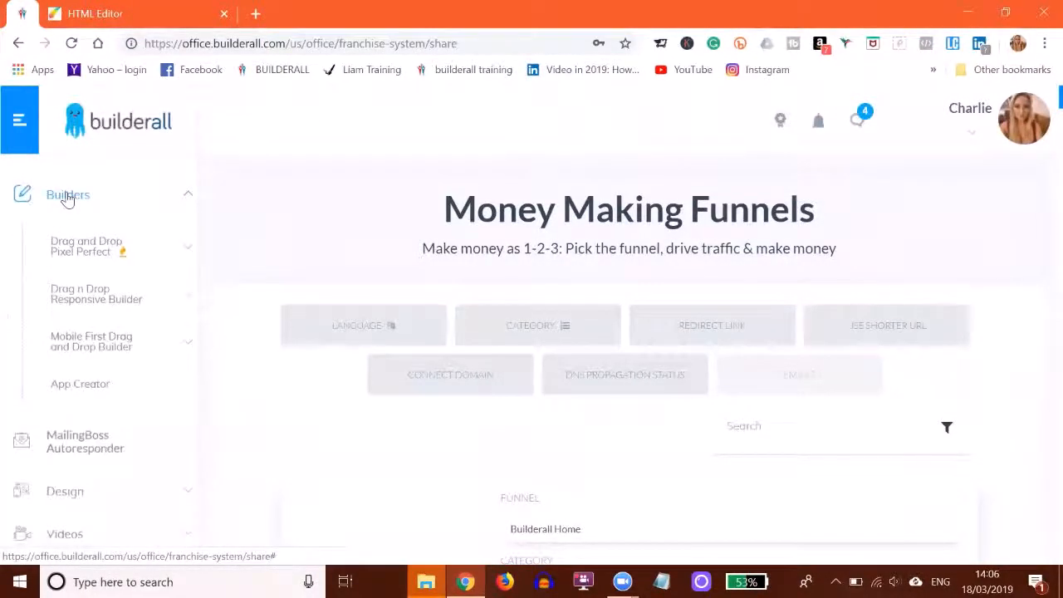
left_click(87, 252)
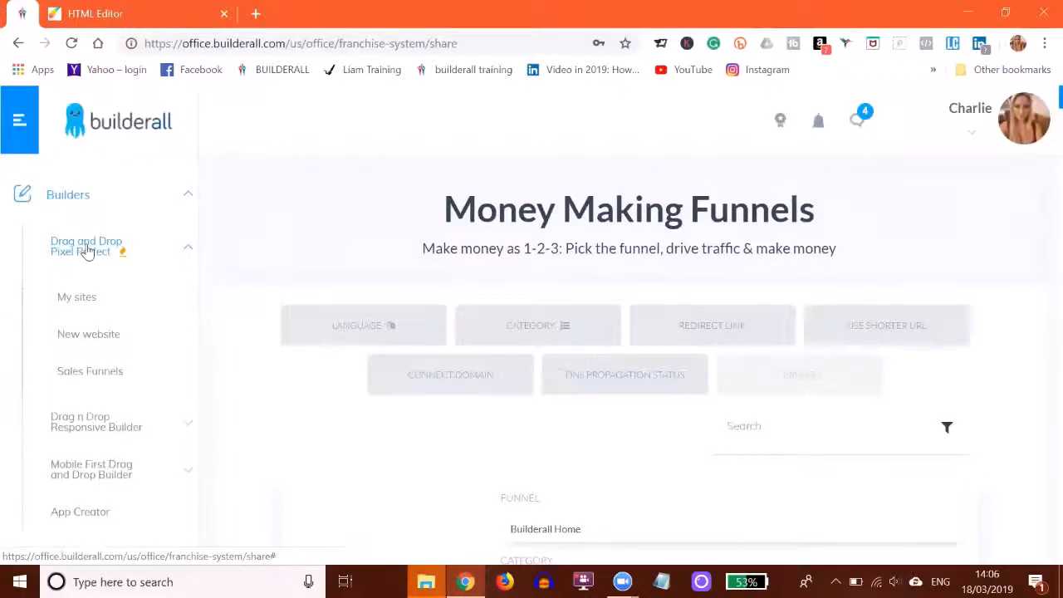
left_click(78, 299)
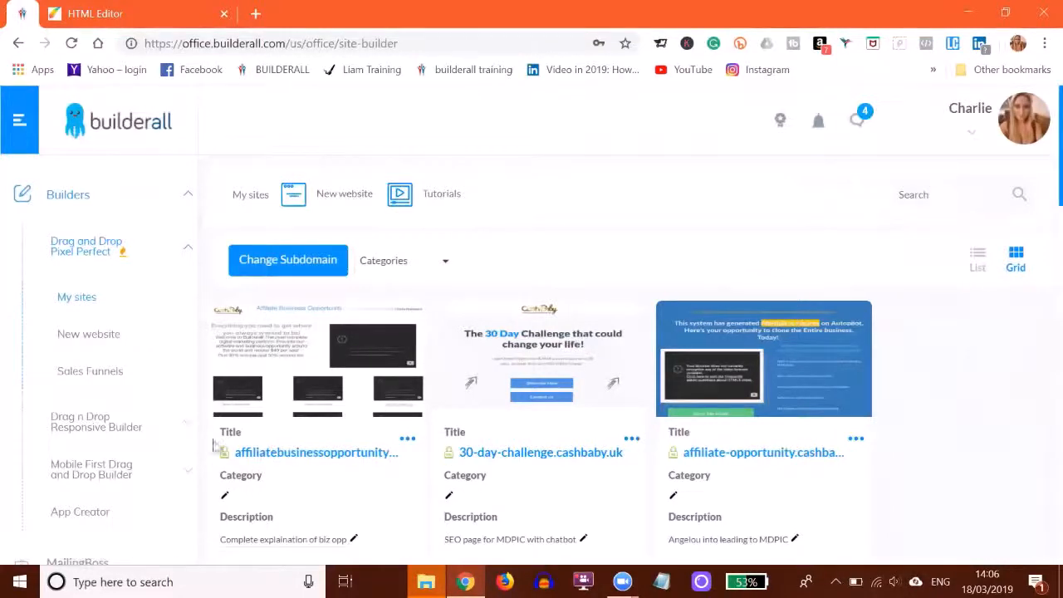
Check the further options of the affiliatebusinessopportunity site in My sites, and open its published page.
scroll(347, 391, "down", 2)
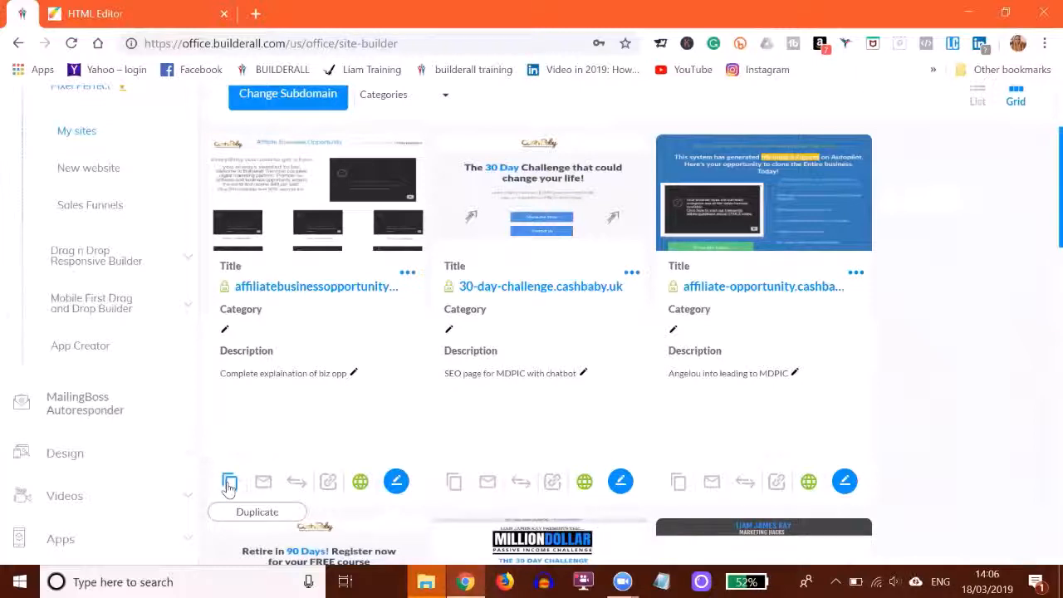
left_click(407, 274)
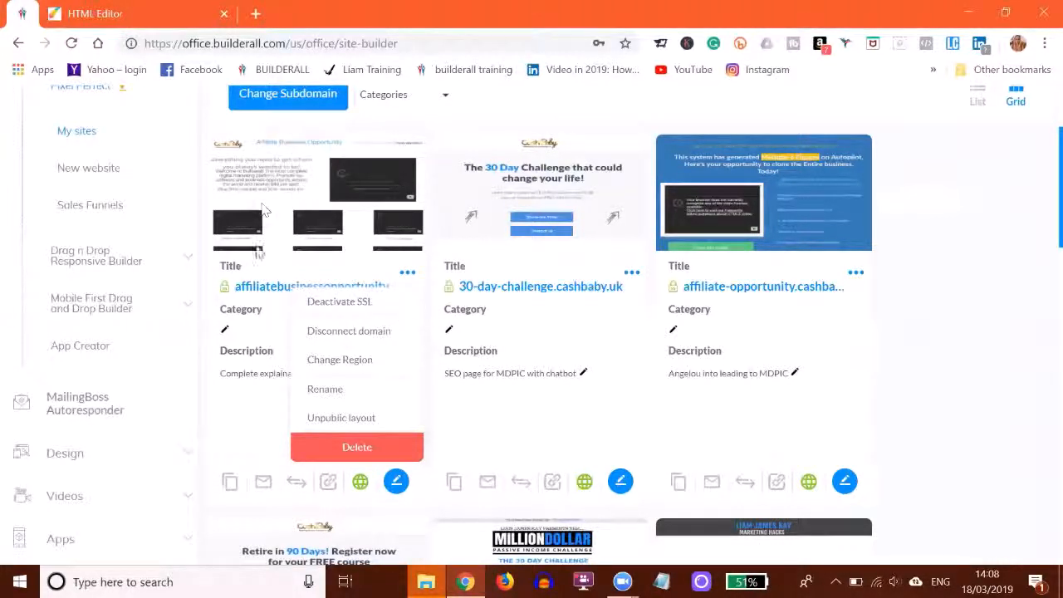
left_click(254, 289)
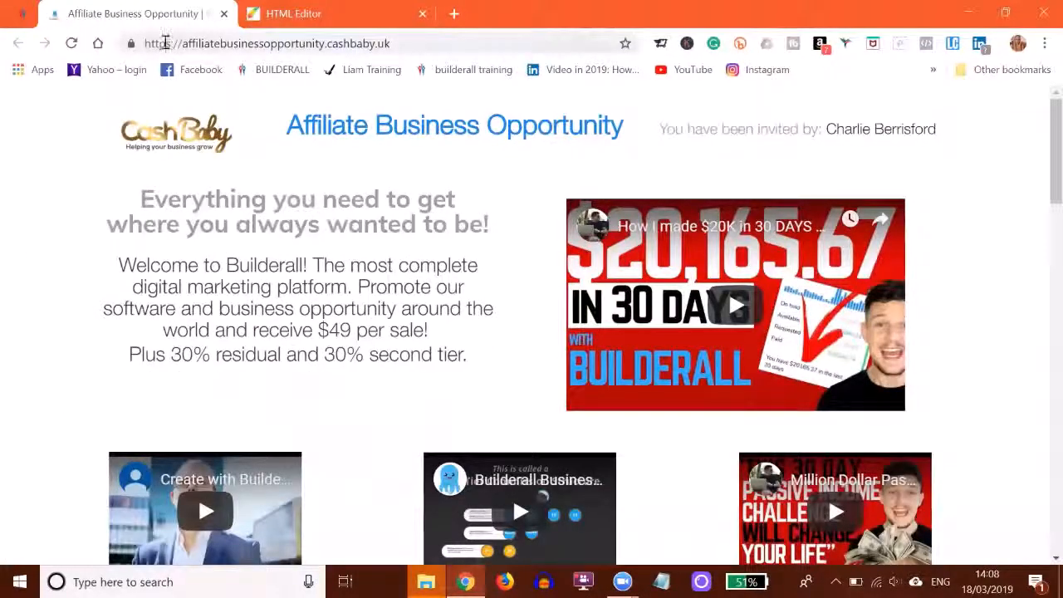
Copy the full web address of the published Affiliate Business Opportunity page.
left_click_drag(145, 43, 393, 43)
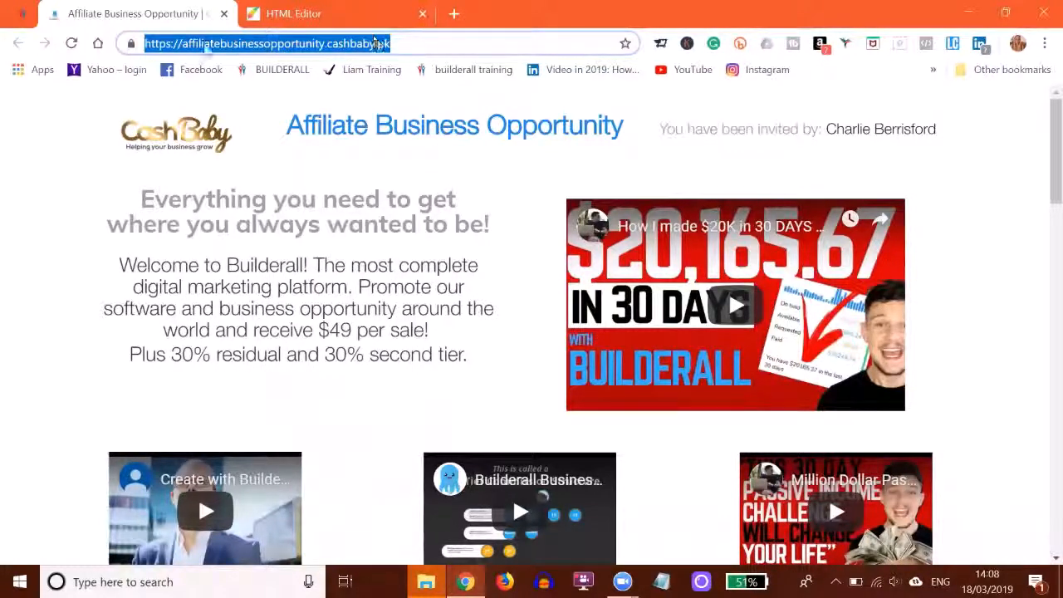
right_click(207, 48)
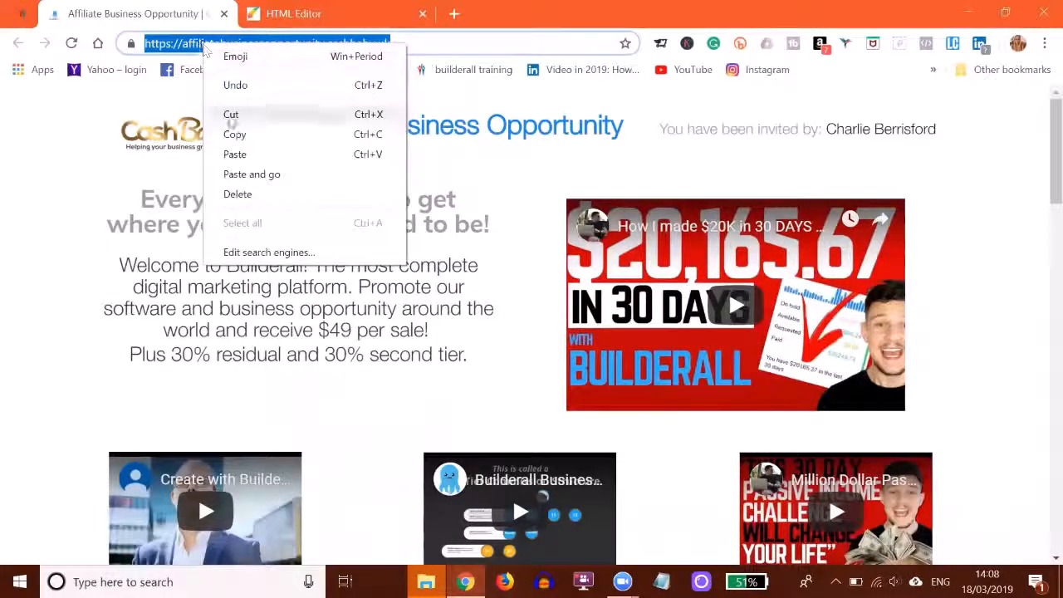
left_click(239, 135)
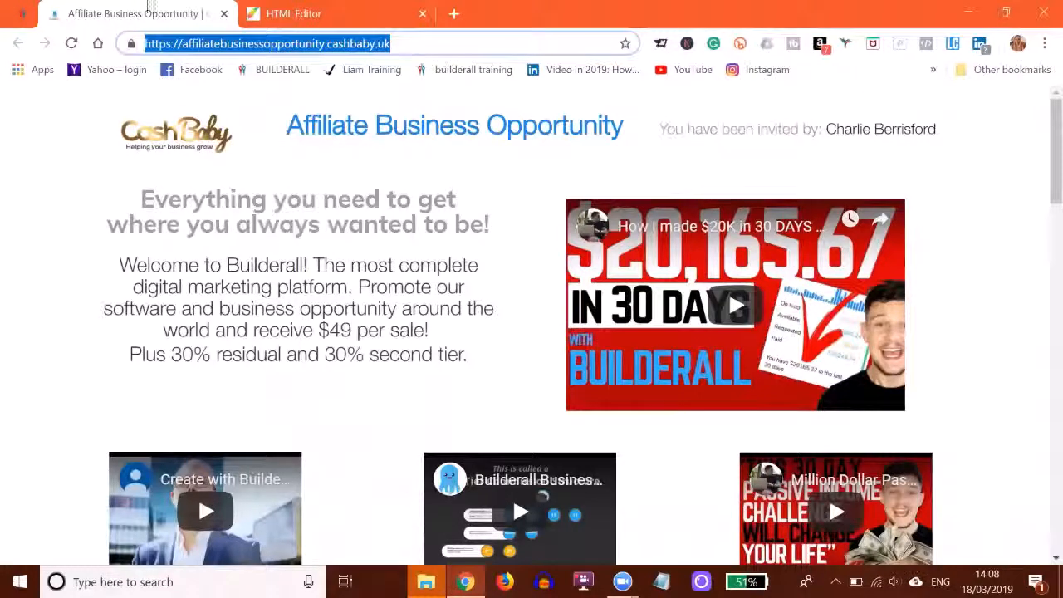
Switch back to the Builderall office tab and open Money Making Funnels under Builderall Business.
left_click(17, 14)
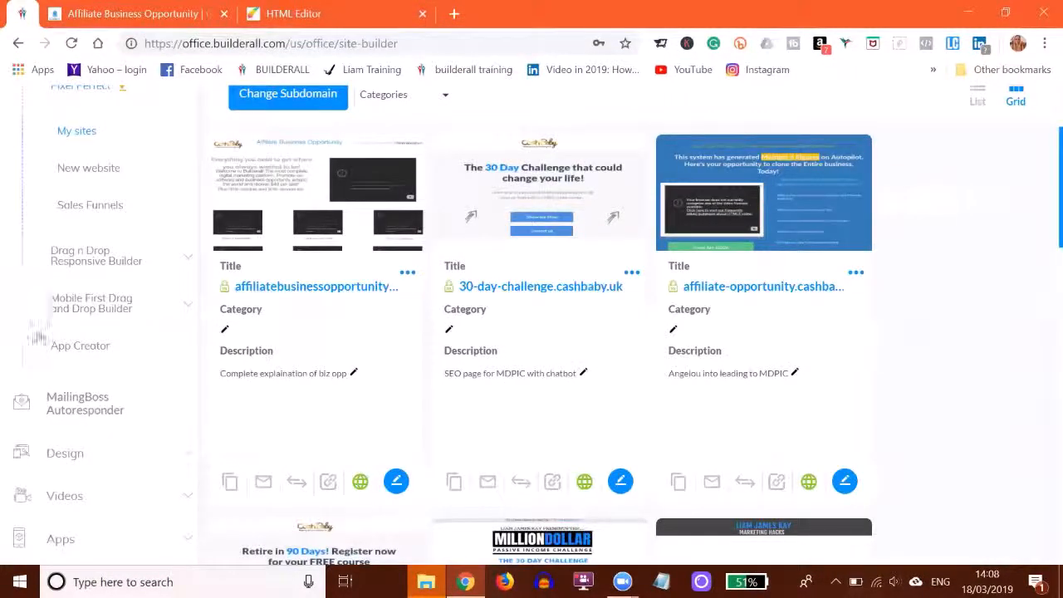
scroll(96, 320, "down", 5)
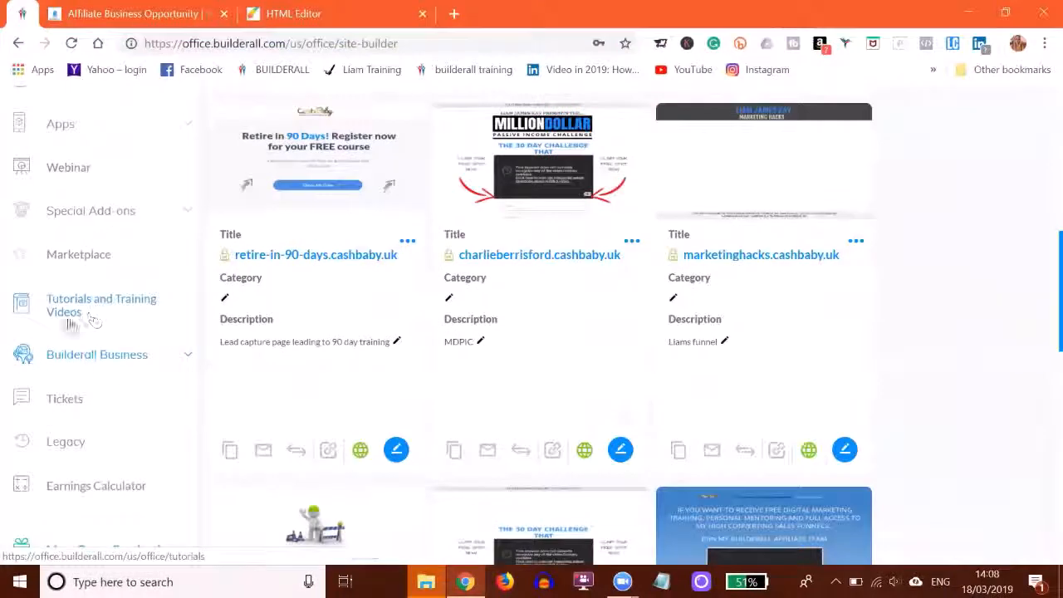
left_click(90, 359)
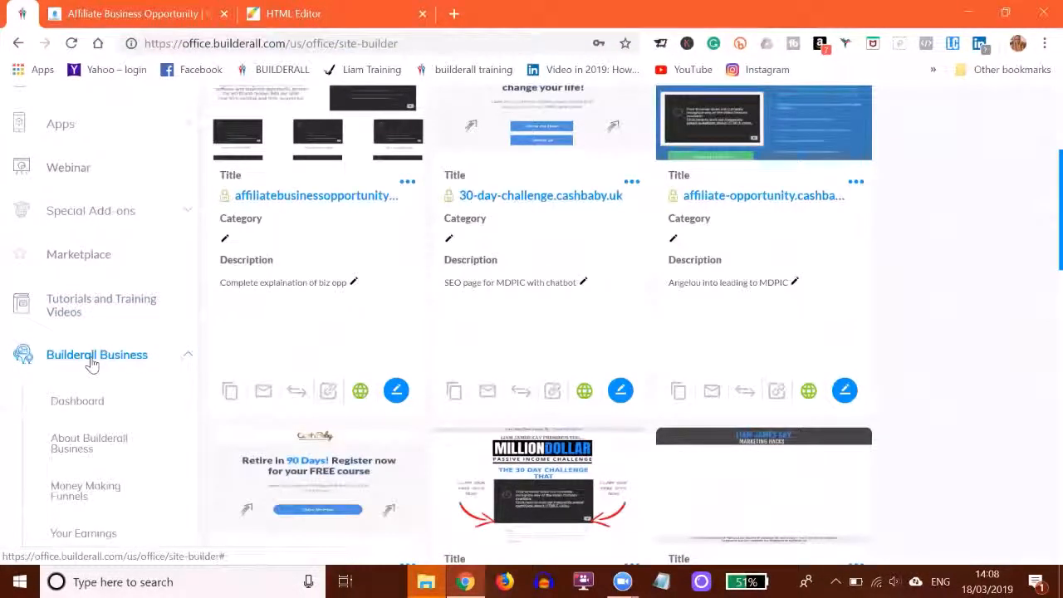
scroll(90, 363, "down", 2)
left_click(70, 330)
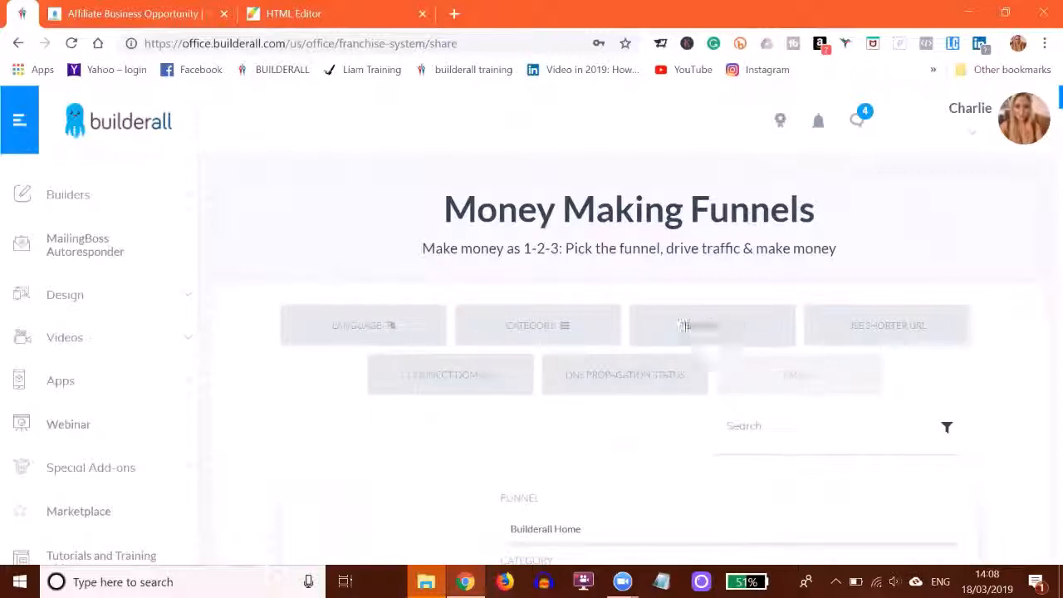
left_click(708, 335)
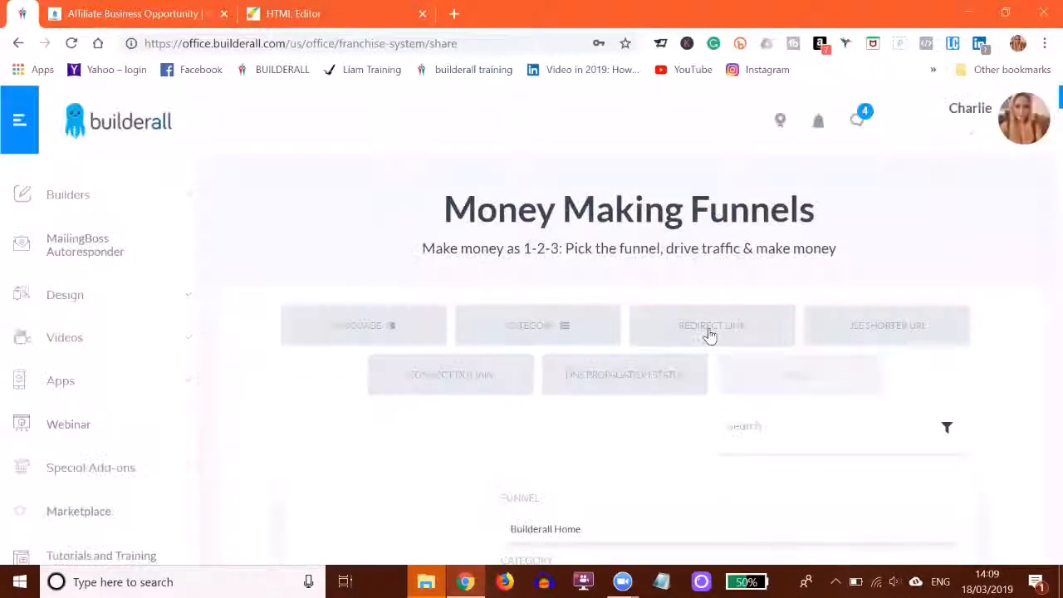
left_click(707, 332)
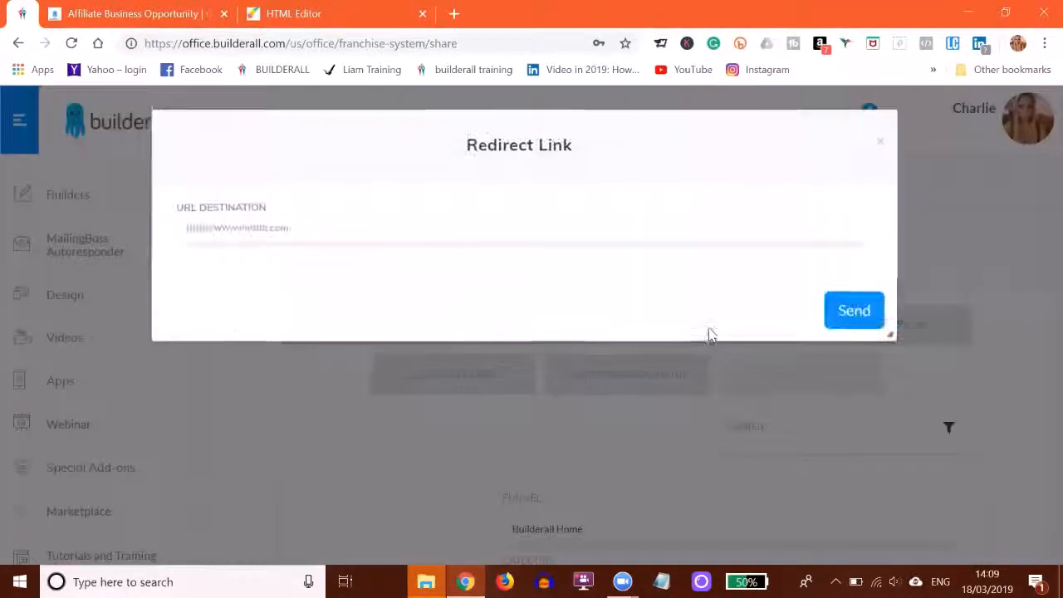
right_click(215, 229)
left_click(256, 360)
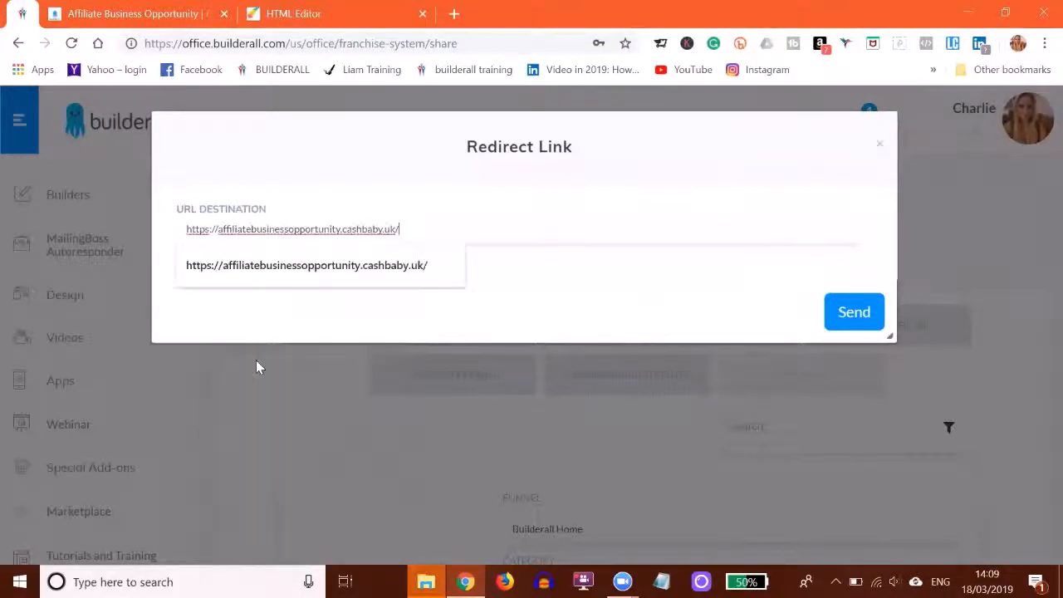
left_click(847, 312)
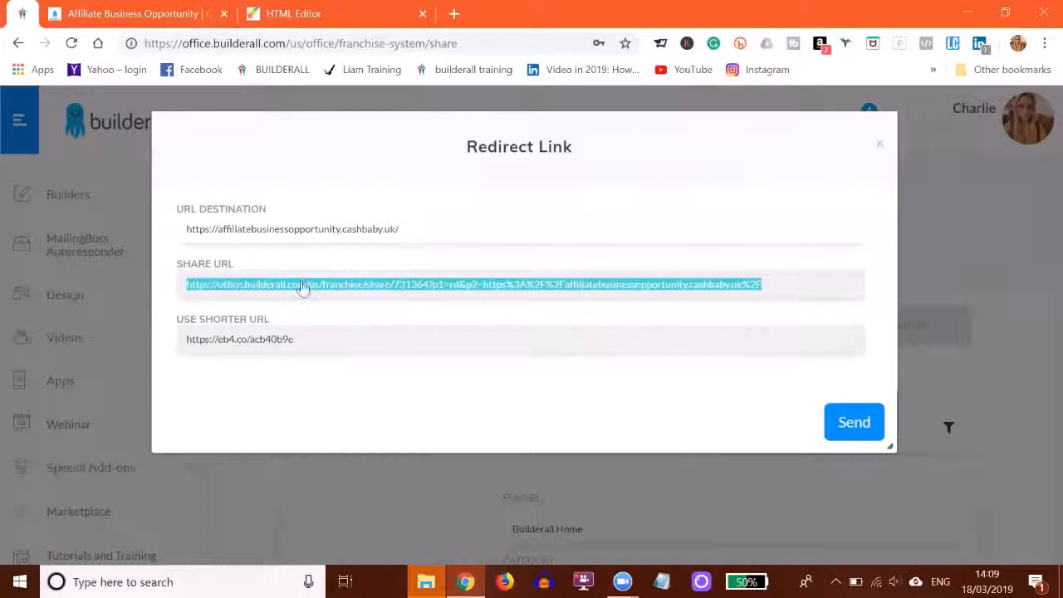
left_click(882, 147)
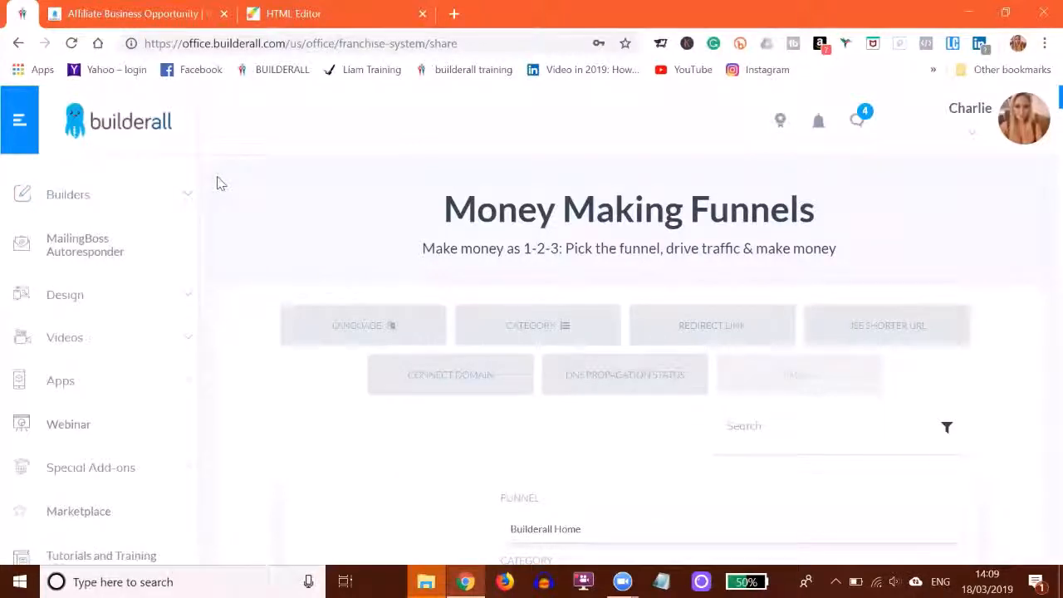
Switch to the HTML Editor tab and look over the desktop page from the training videos to the Get Started for FREE section.
left_click(290, 14)
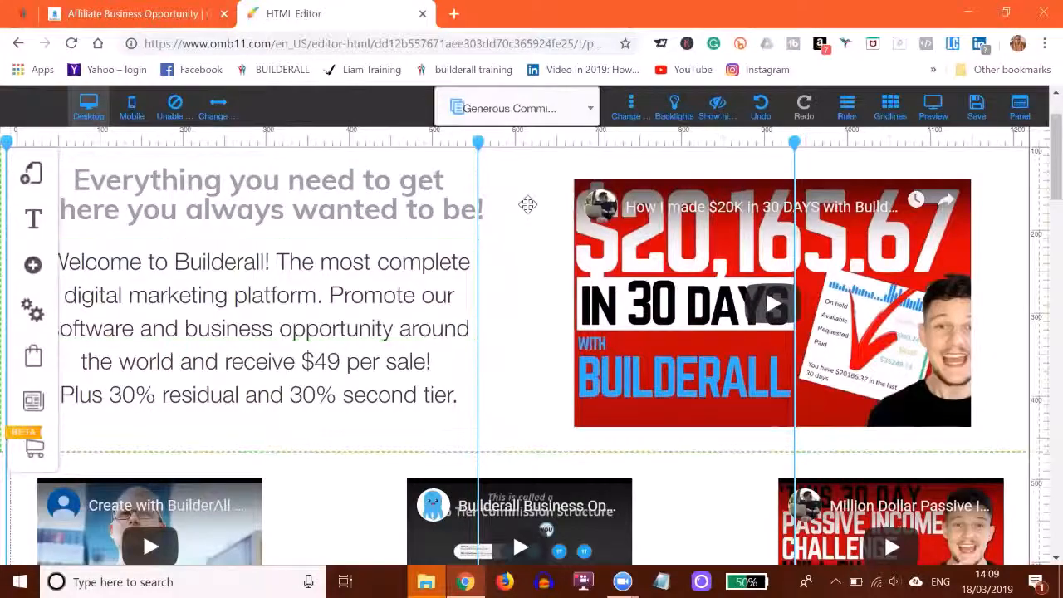
scroll(528, 204, "down", 7)
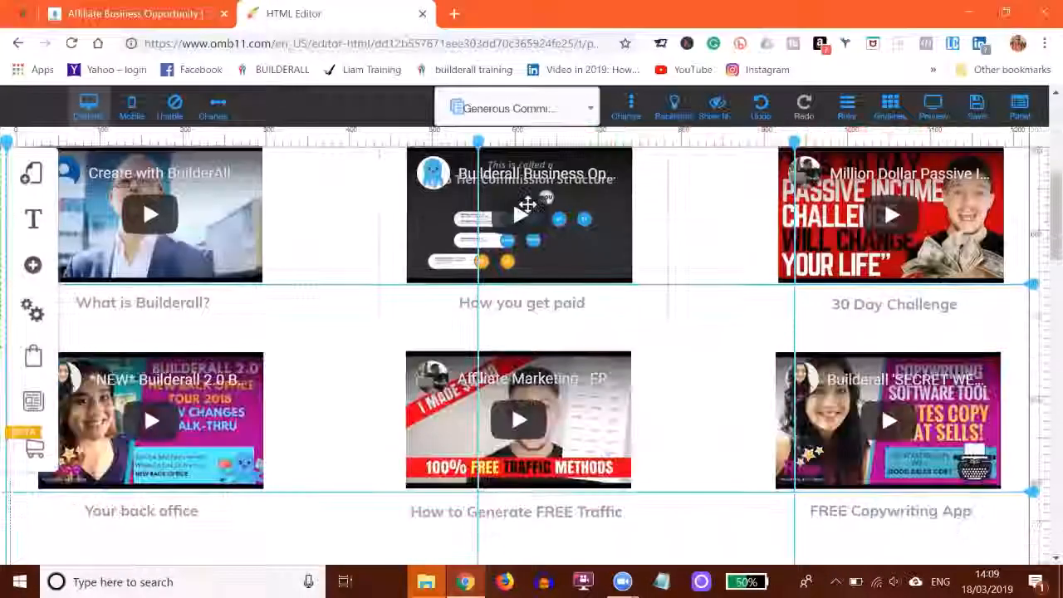
scroll(528, 205, "down", 3)
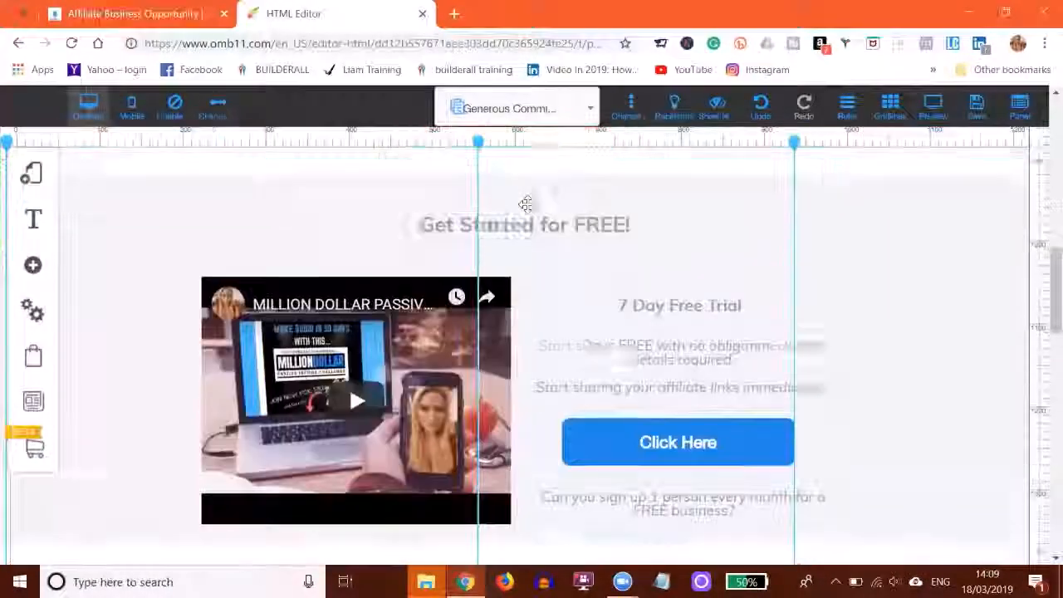
scroll(528, 204, "up", 10)
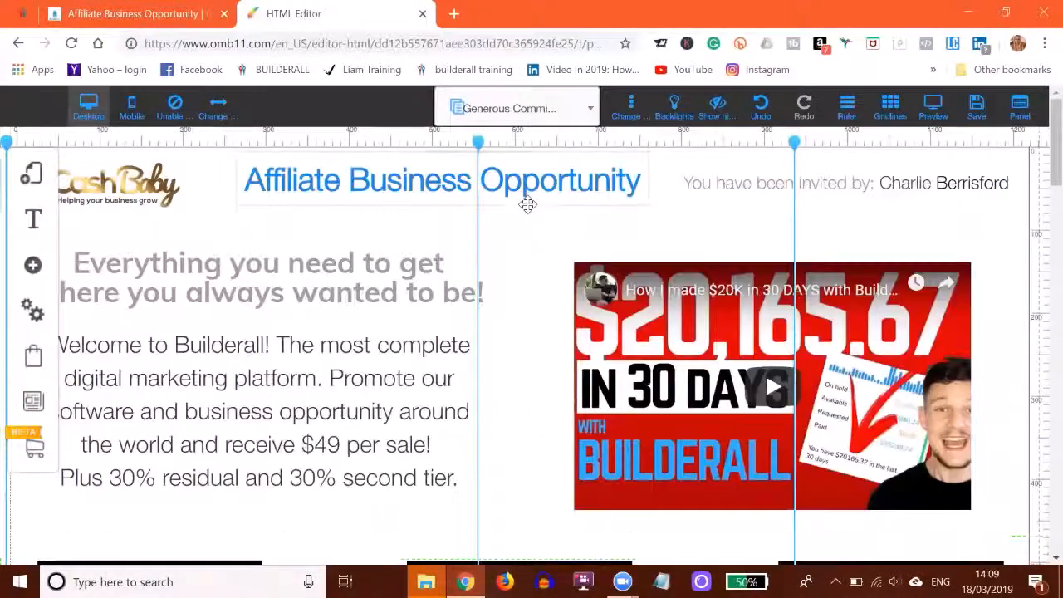